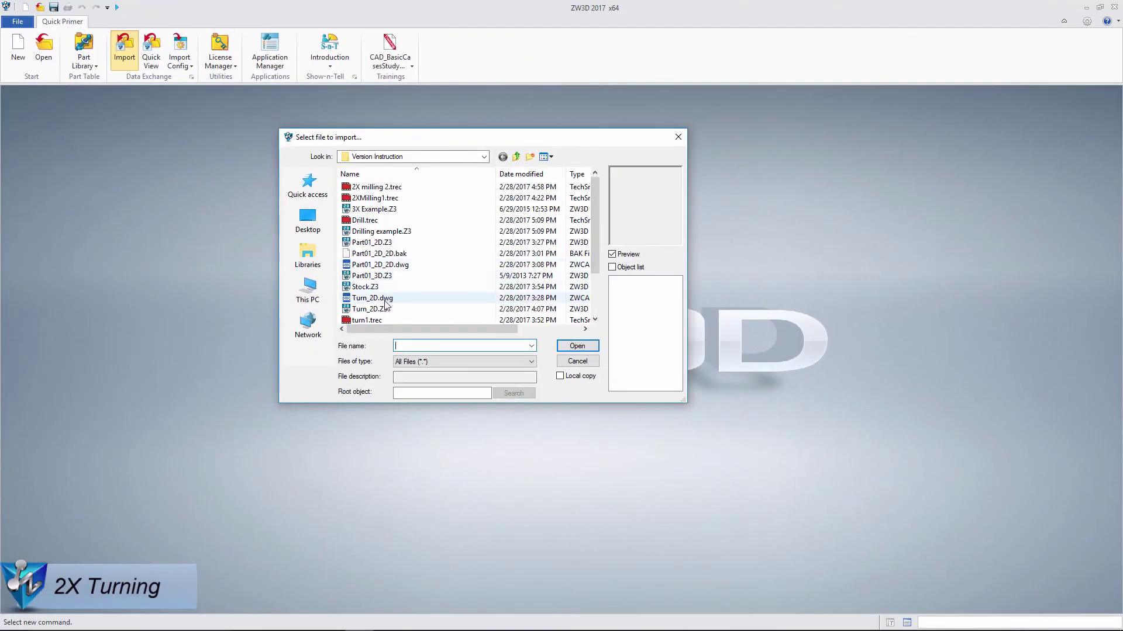
Step: Import the Turn_2D.dwg drawing and create a CAM plan for it
{"action": "left_click", "coordinate": [374, 298]}
{"action": "left_click", "coordinate": [568, 345]}
{"action": "right_click", "coordinate": [562, 506]}
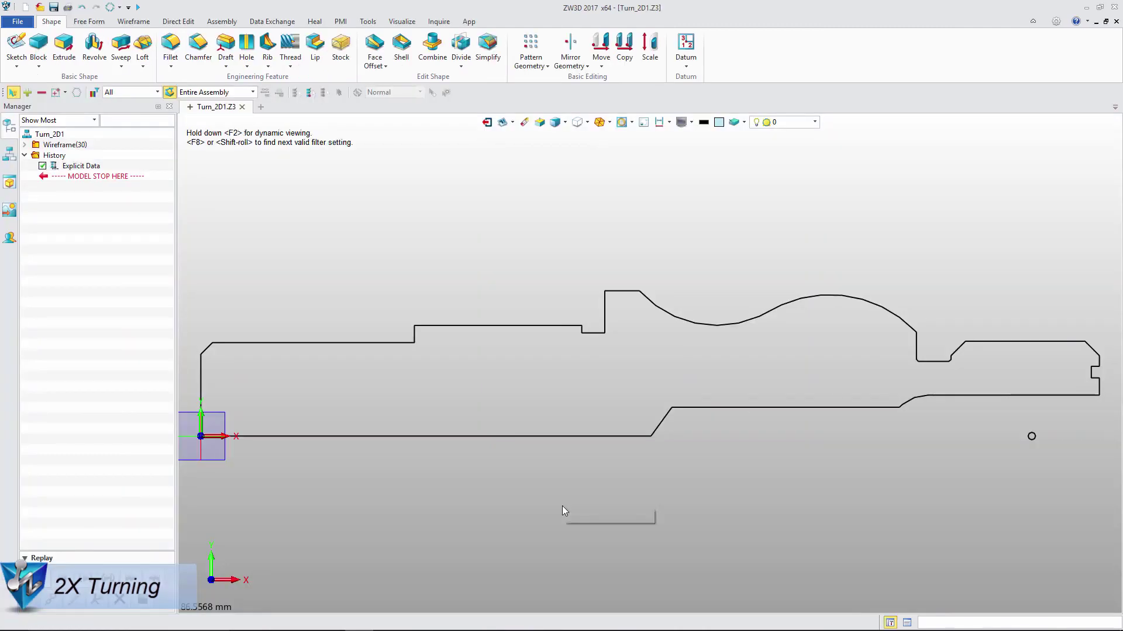
{"action": "left_click", "coordinate": [587, 483]}
{"action": "left_click", "coordinate": [536, 420]}
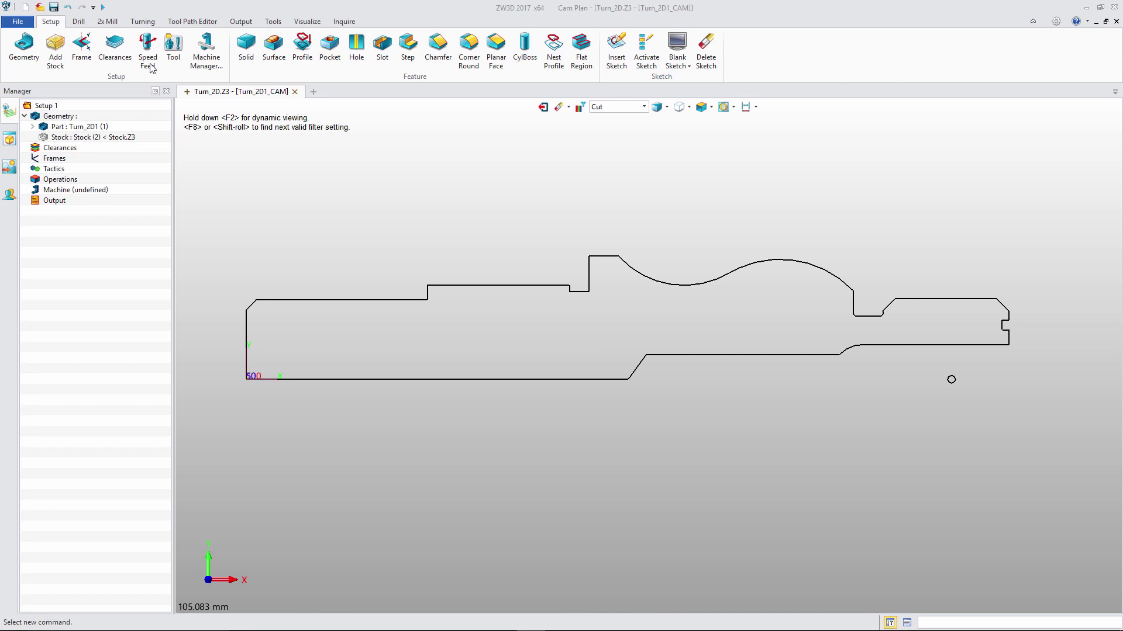
Step: Add a rough turning operation on profile 1 with the OD turning tool
{"action": "left_click", "coordinate": [142, 22]}
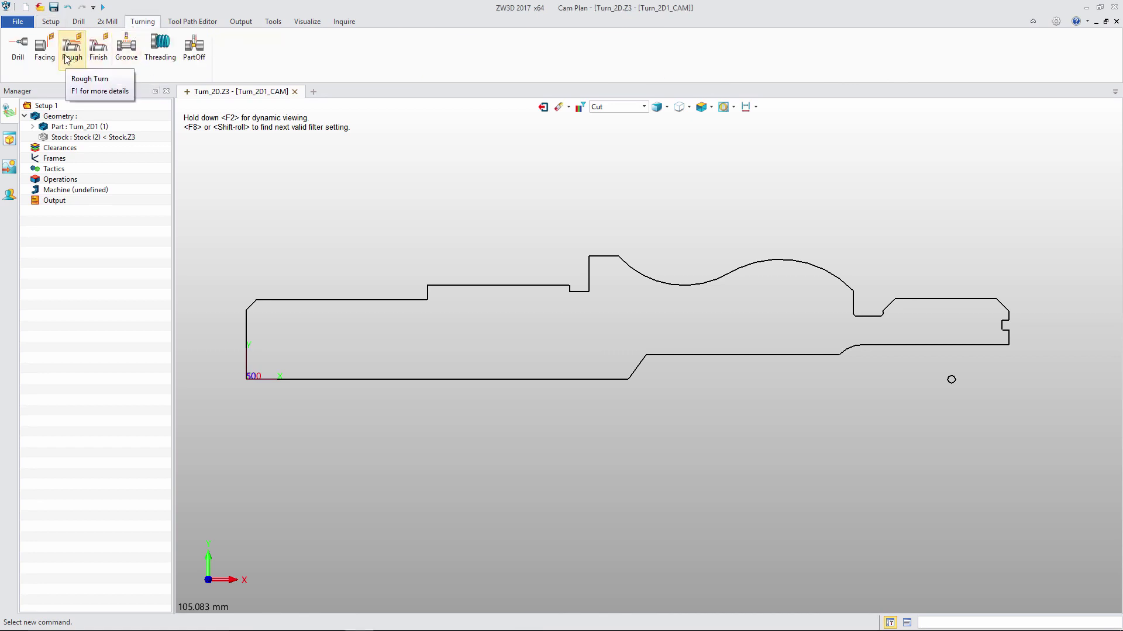
{"action": "left_click", "coordinate": [69, 59]}
{"action": "left_click", "coordinate": [220, 148]}
{"action": "left_click", "coordinate": [225, 285]}
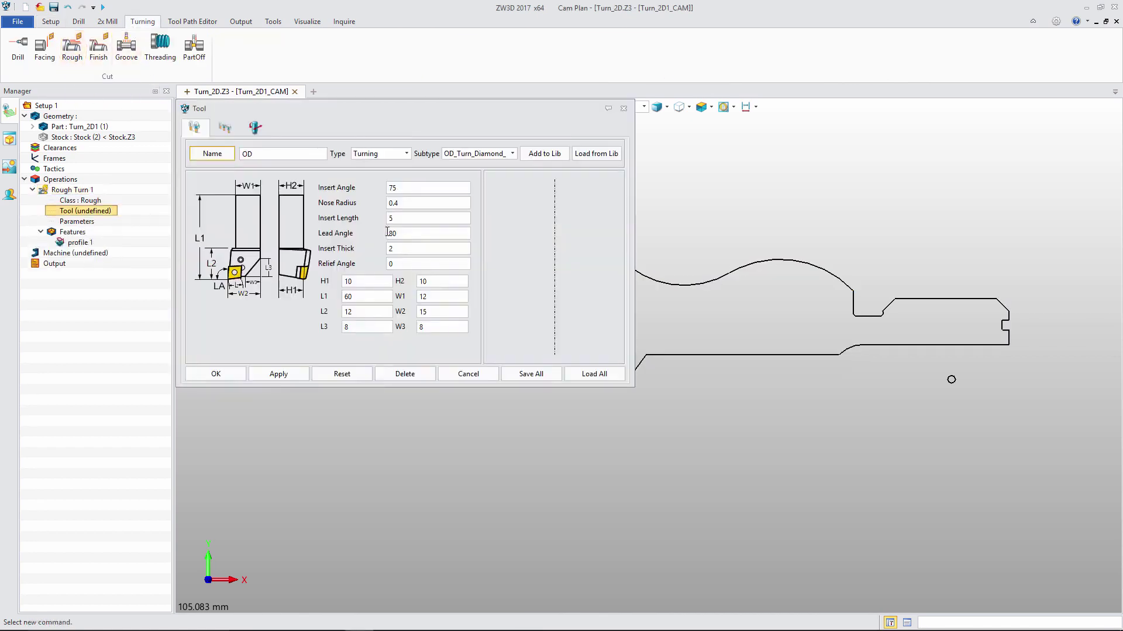
{"action": "key", "text": "Return"}
Step: Set the rough turn's right trim point at the profile end and the left at the raised step
{"action": "left_click", "coordinate": [40, 167]}
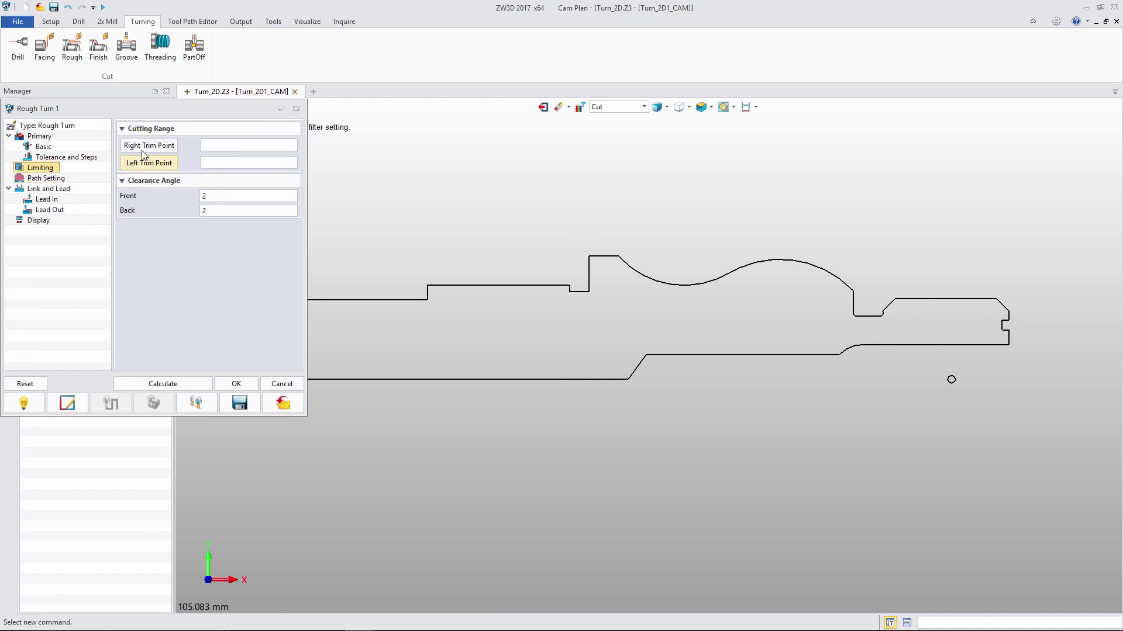
{"action": "left_click", "coordinate": [149, 145]}
{"action": "left_click", "coordinate": [1008, 310]}
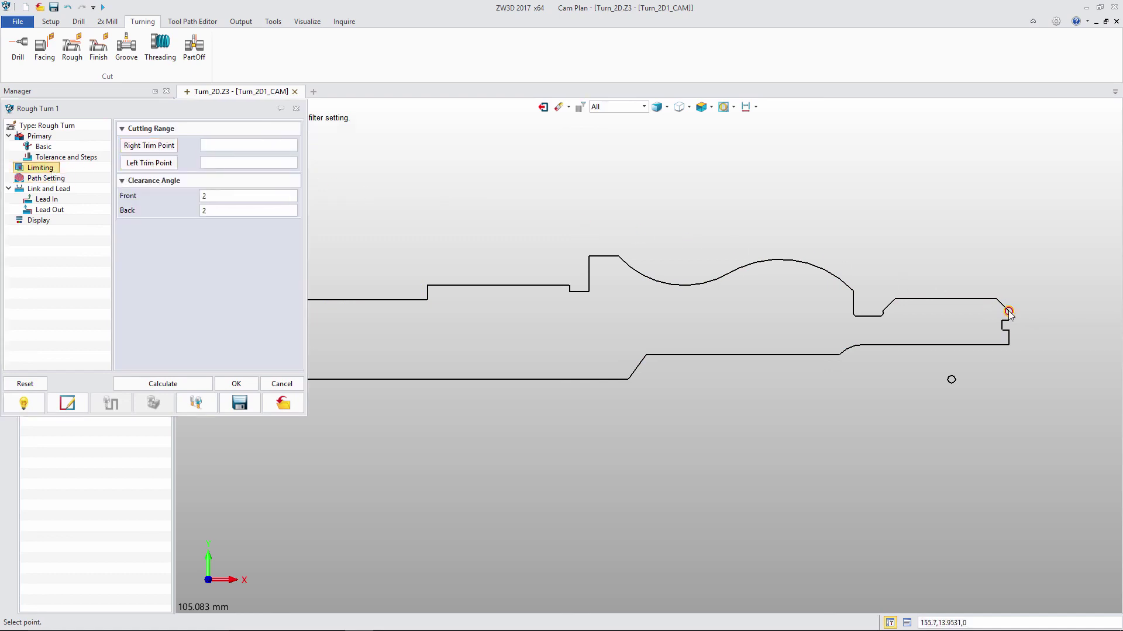
{"action": "left_click", "coordinate": [589, 256]}
Step: Allow cutting into concave areas, then calculate and accept the rough turning toolpath
{"action": "left_click", "coordinate": [48, 188]}
{"action": "left_click", "coordinate": [248, 185]}
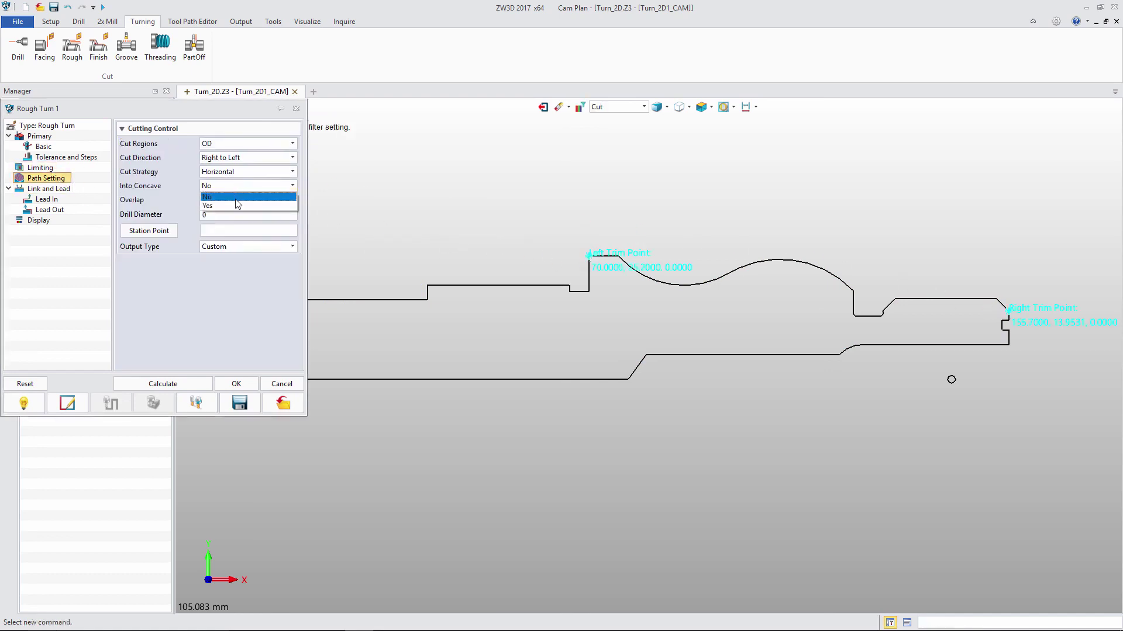
{"action": "left_click", "coordinate": [226, 207]}
{"action": "left_click", "coordinate": [162, 383]}
{"action": "left_click", "coordinate": [229, 386]}
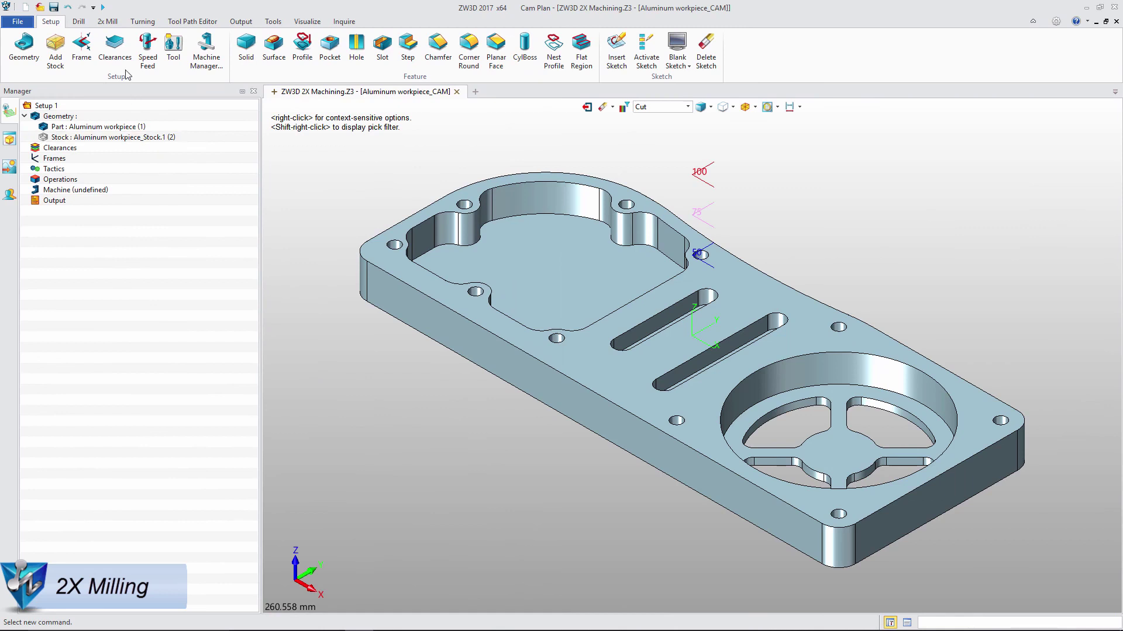
Step: Add a Topface Cut and a Spiral cut operation from the 2x Mill tools
{"action": "left_click", "coordinate": [107, 21]}
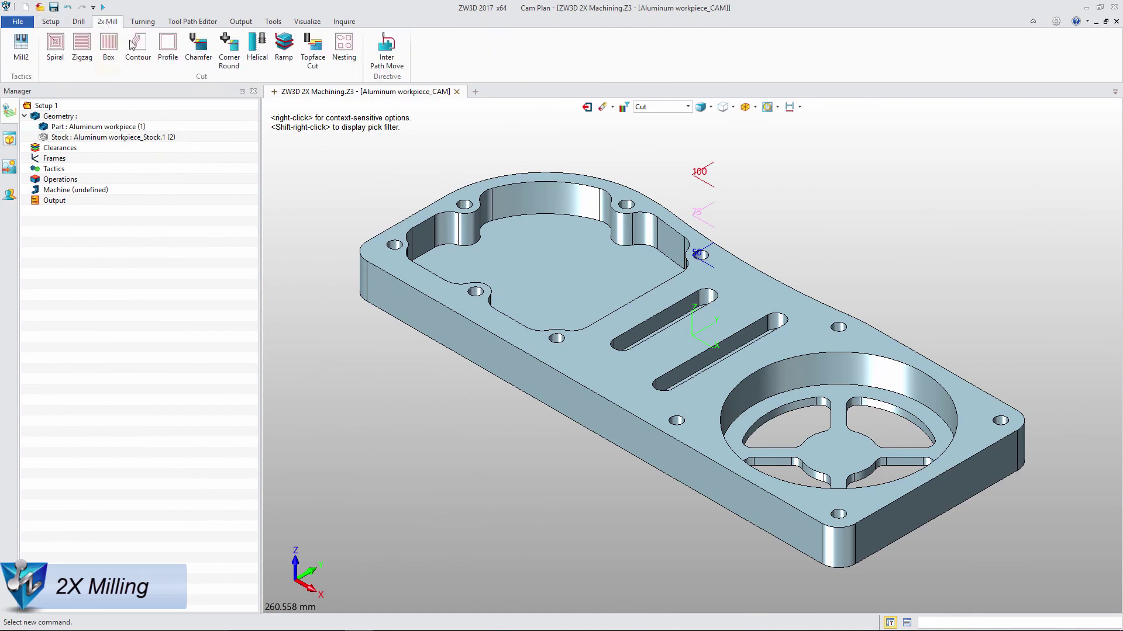
{"action": "left_click", "coordinate": [308, 55]}
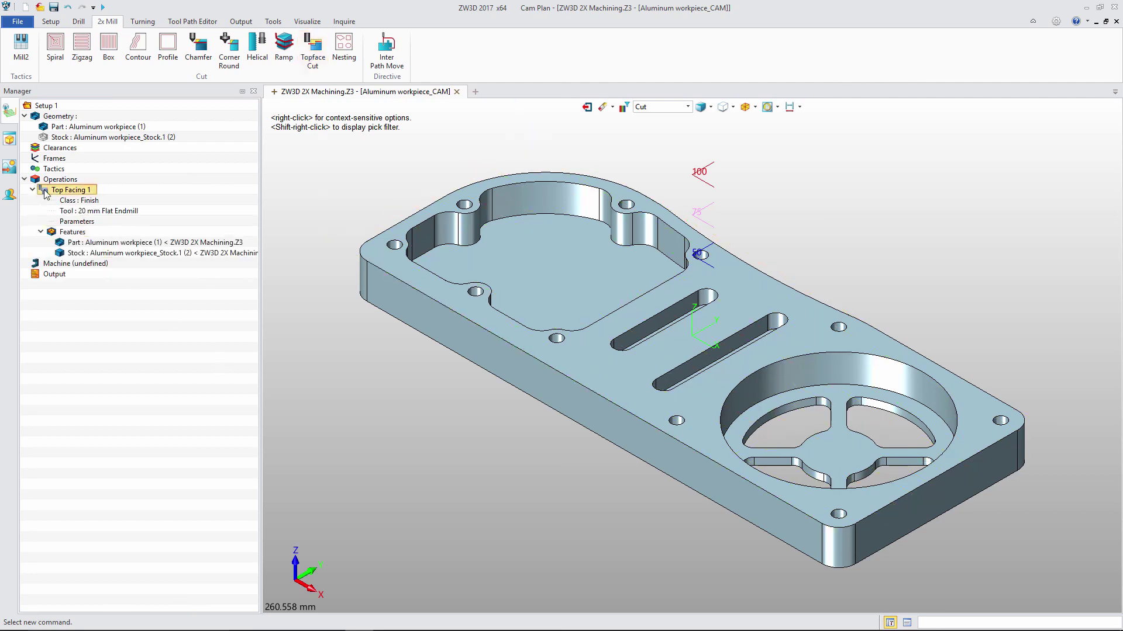
{"action": "left_click", "coordinate": [56, 61]}
Step: Create a profile feature from the upper pocket and circular pocket edges
{"action": "left_click", "coordinate": [351, 267]}
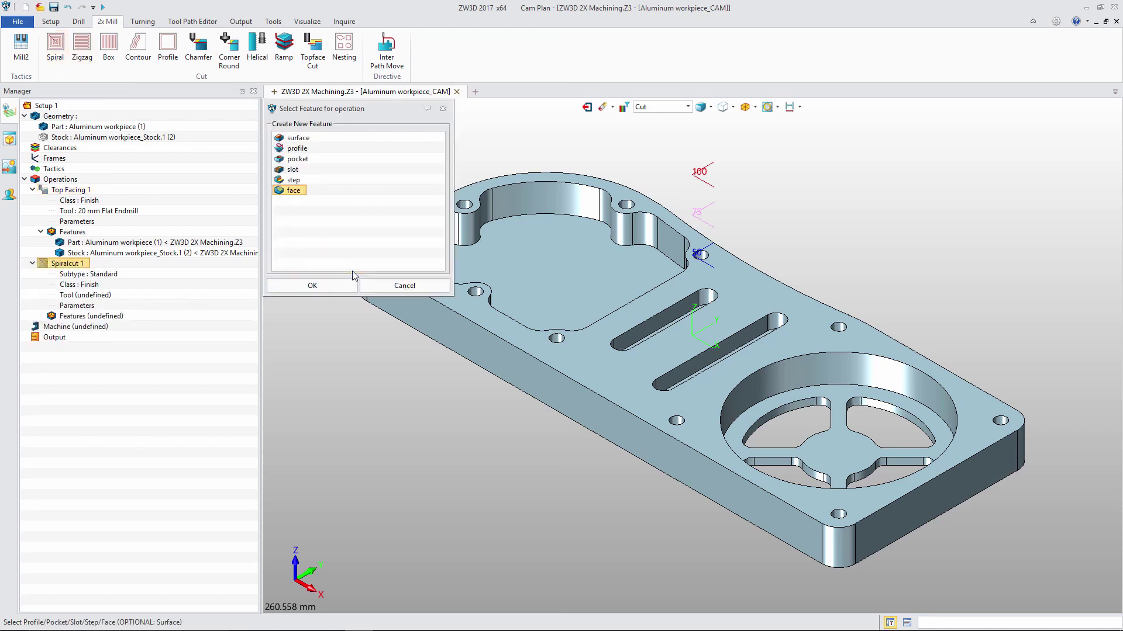
{"action": "left_click", "coordinate": [297, 148]}
{"action": "left_click", "coordinate": [312, 286]}
{"action": "left_click", "coordinate": [443, 257]}
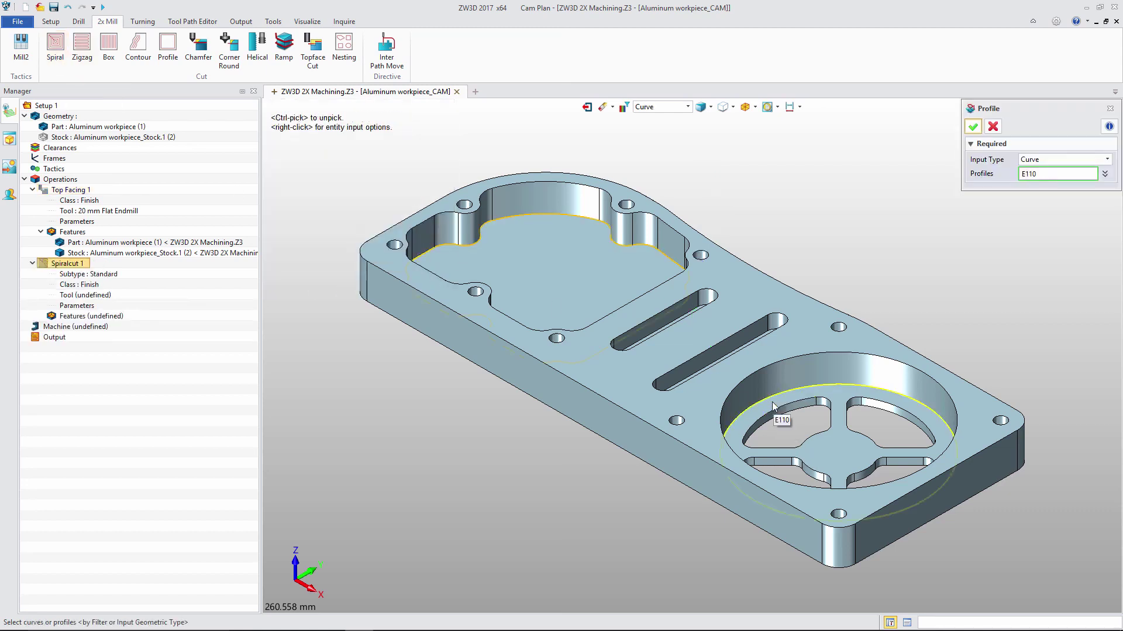
{"action": "left_click", "coordinate": [791, 393]}
{"action": "left_click", "coordinate": [973, 126]}
{"action": "left_click", "coordinate": [93, 556]}
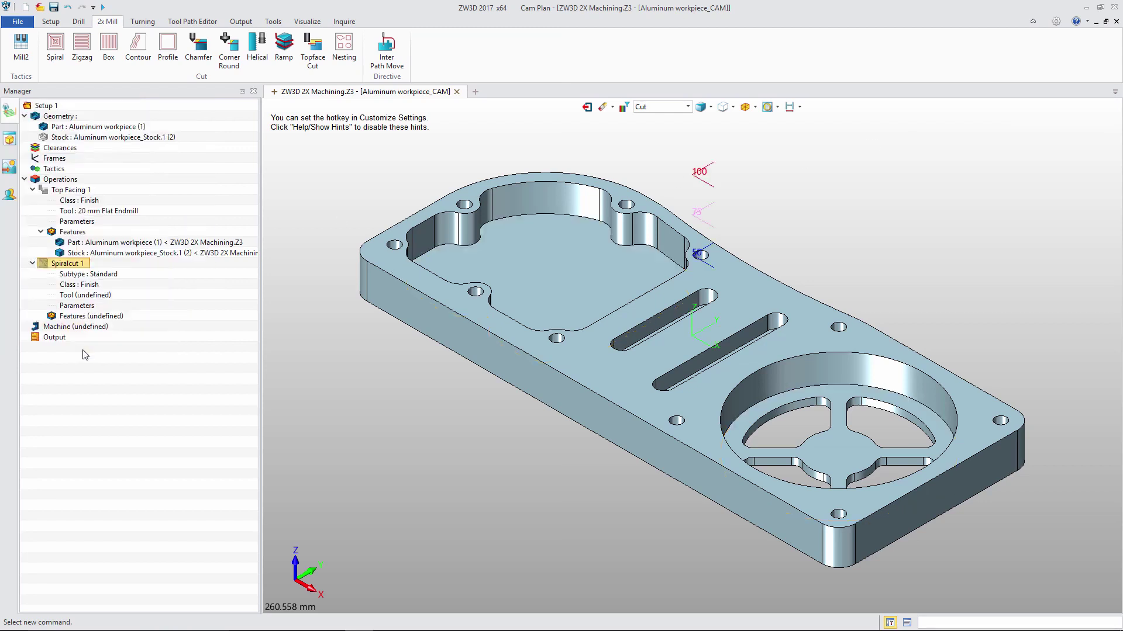
Step: Use the 10 mm Bullnose Endmill for the spiral cut
{"action": "double_click", "coordinate": [86, 309]}
{"action": "left_click", "coordinate": [150, 480]}
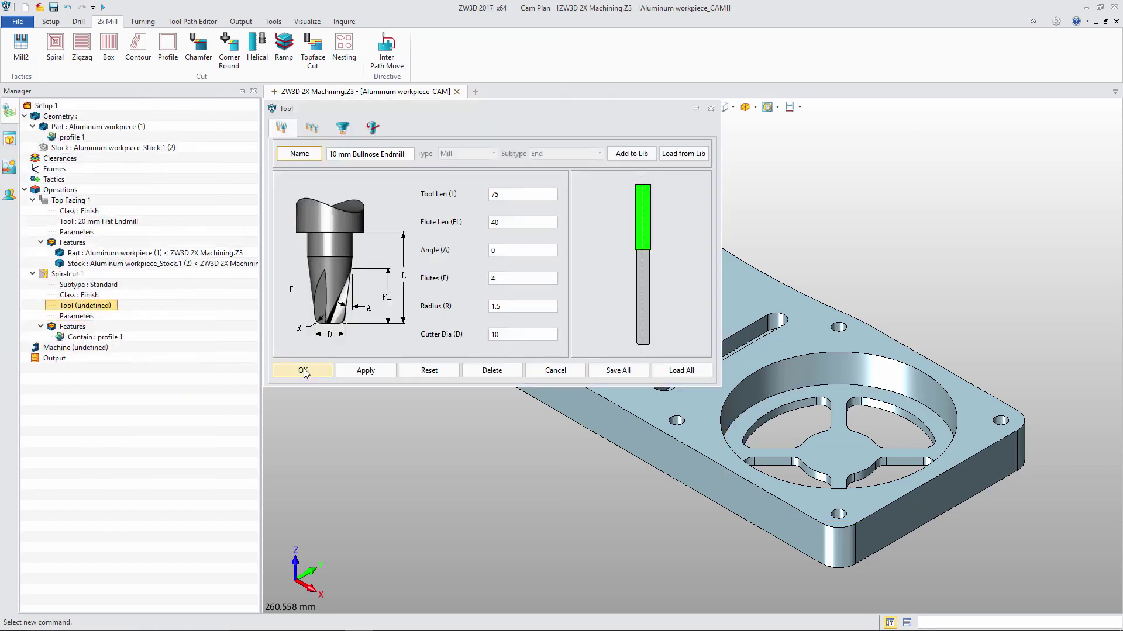
{"action": "left_click", "coordinate": [304, 372]}
Step: Set the spiral cut's finish spindle speed to 5000 and finish feed to 20
{"action": "double_click", "coordinate": [76, 316]}
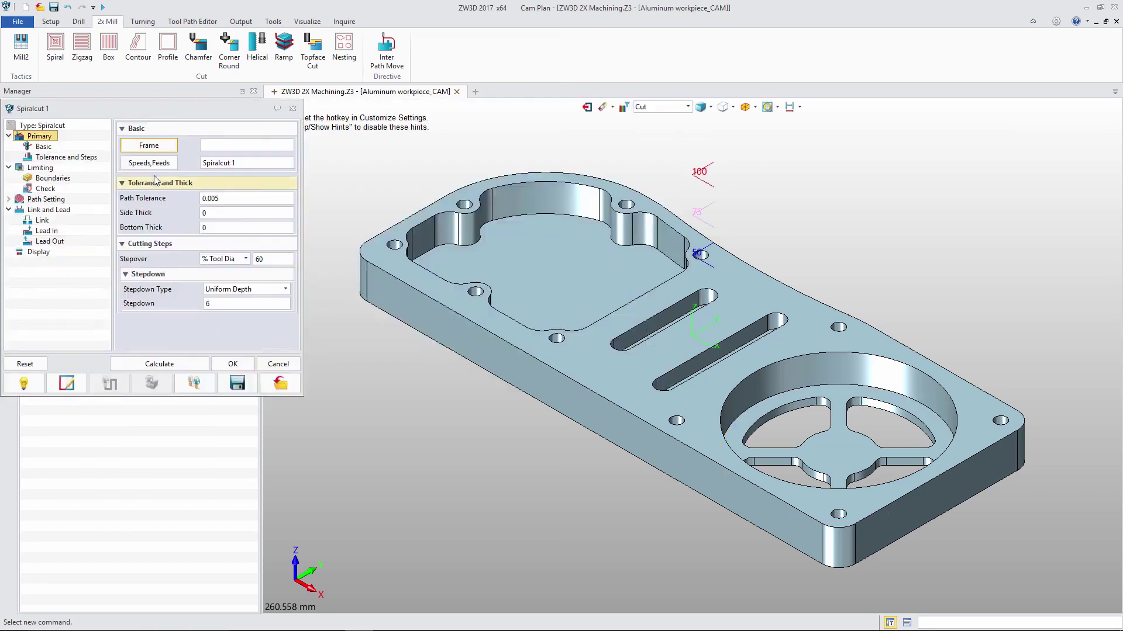
{"action": "left_click", "coordinate": [98, 187]}
{"action": "double_click", "coordinate": [79, 173]}
{"action": "type", "text": "5000"}
{"action": "key", "text": "Tab"}
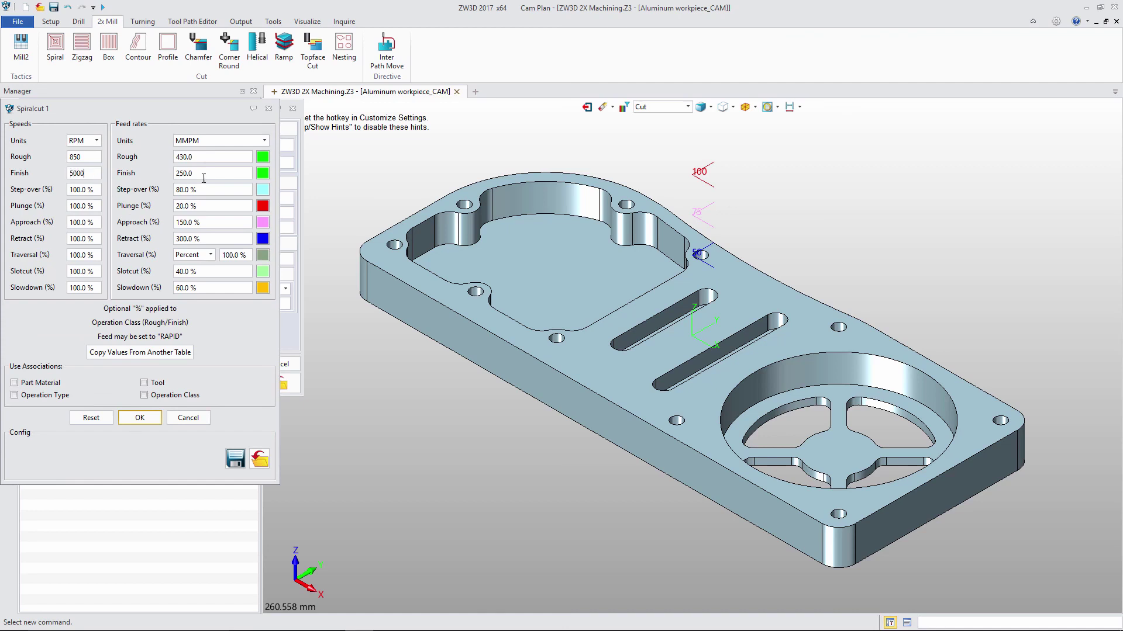
{"action": "type", "text": "20"}
{"action": "left_click", "coordinate": [140, 418]}
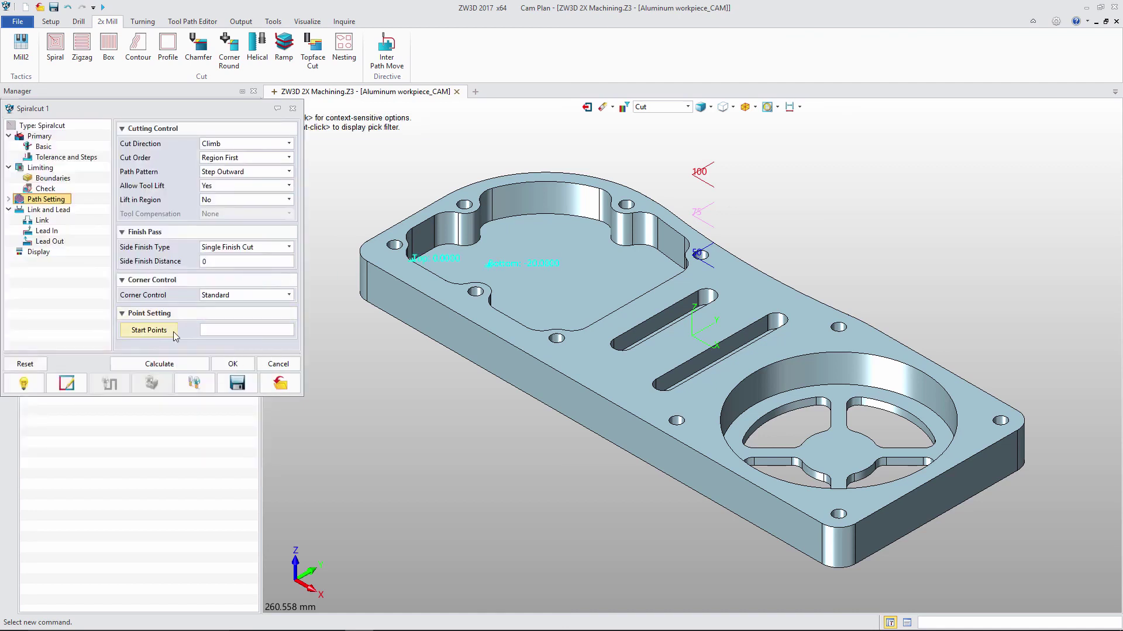
Step: Calculate the spiral cut, then pattern the Spiralcut 2 toolpath
{"action": "left_click", "coordinate": [174, 363]}
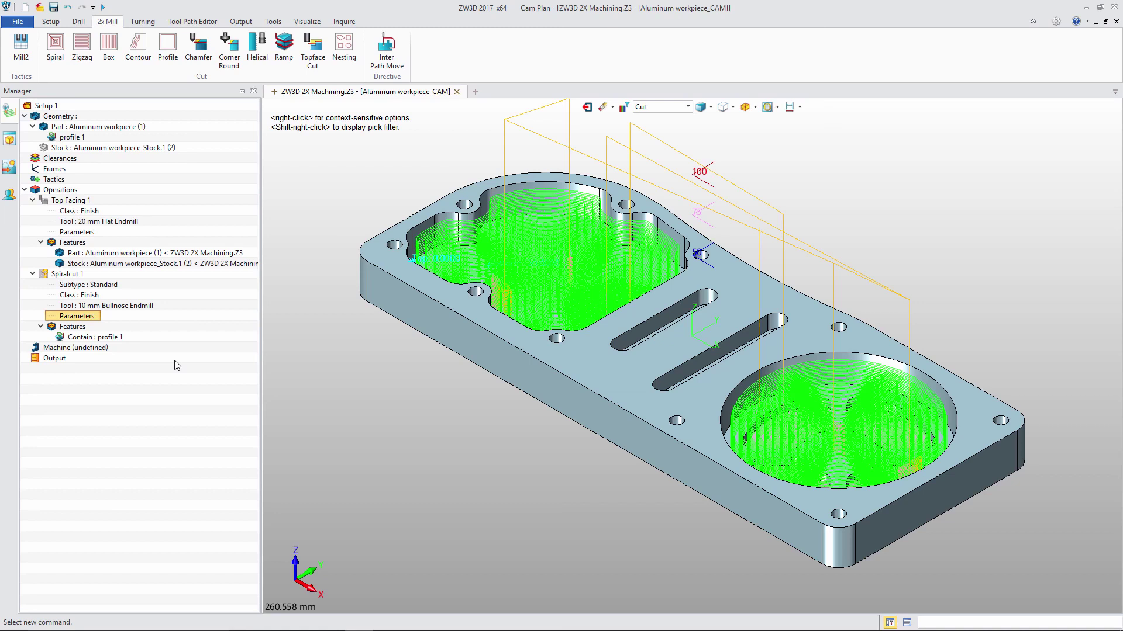
{"action": "left_click", "coordinate": [233, 363]}
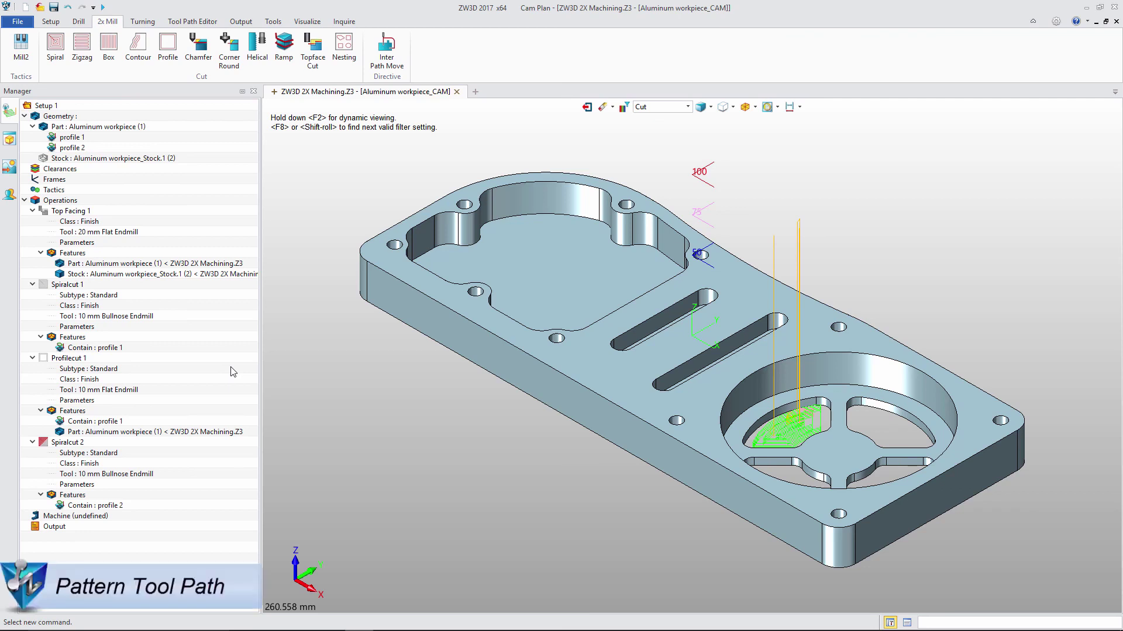
{"action": "left_click", "coordinate": [88, 443]}
{"action": "right_click", "coordinate": [87, 442]}
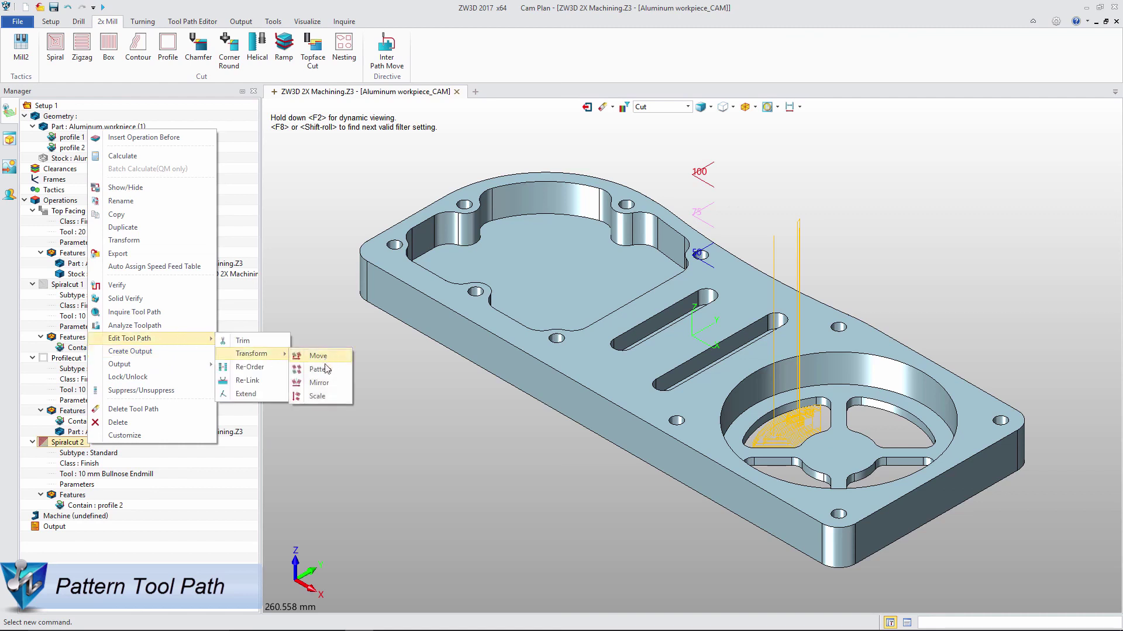
{"action": "left_click", "coordinate": [325, 359]}
{"action": "left_click", "coordinate": [977, 128]}
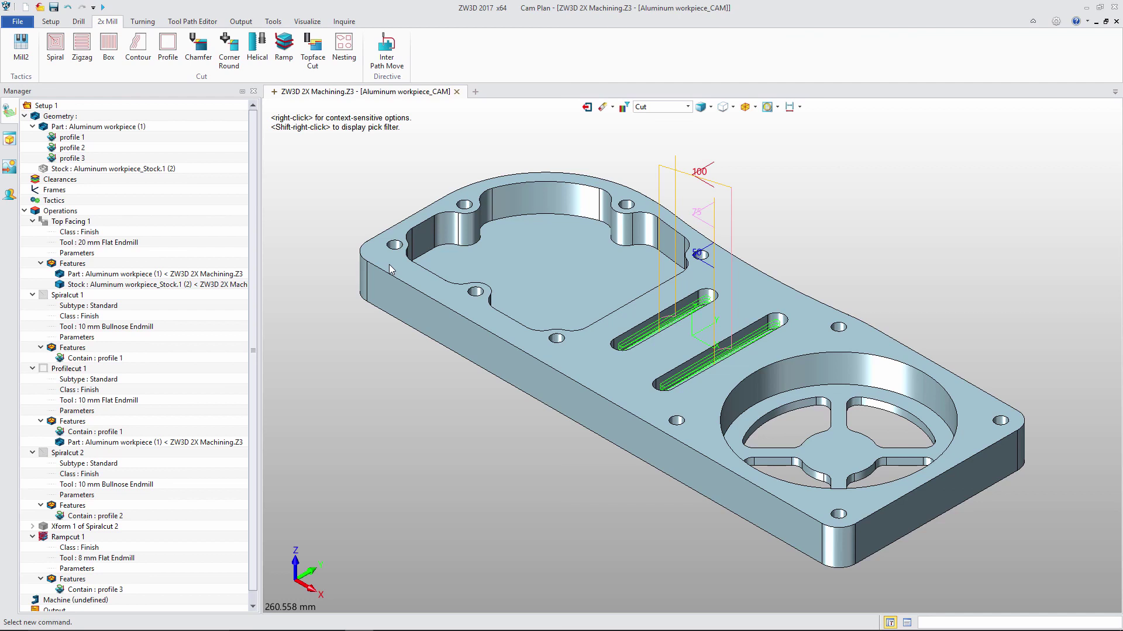
Step: In the part, move the upper slot's end face 16 along the slot and select the lower slot's end face
{"action": "left_click", "coordinate": [586, 107]}
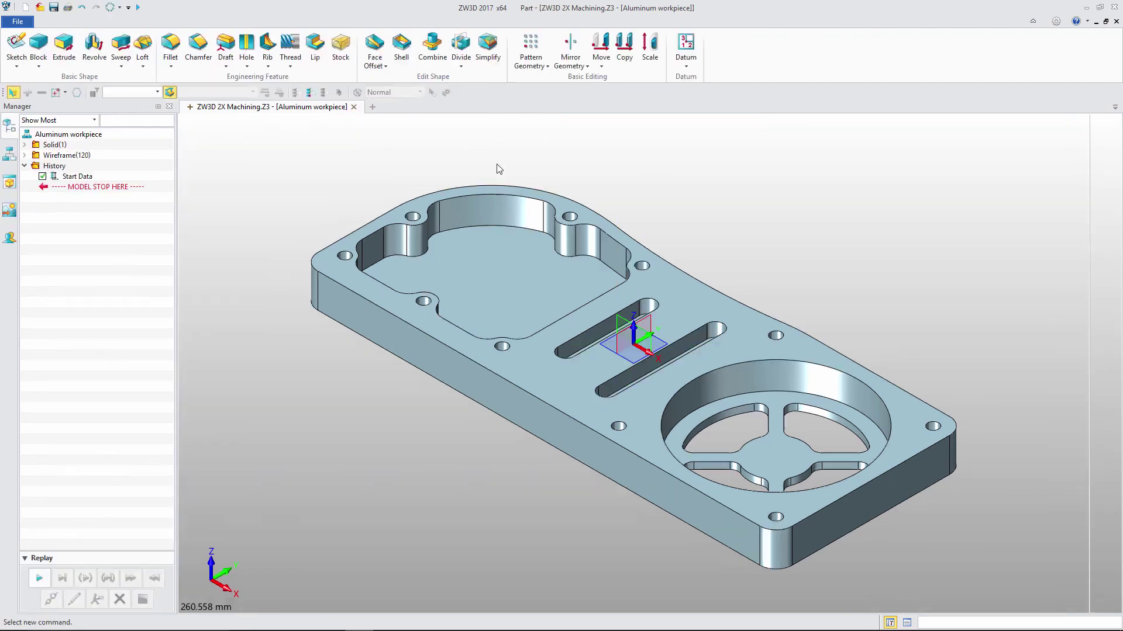
{"action": "right_click", "coordinate": [663, 310]}
{"action": "left_click", "coordinate": [687, 351]}
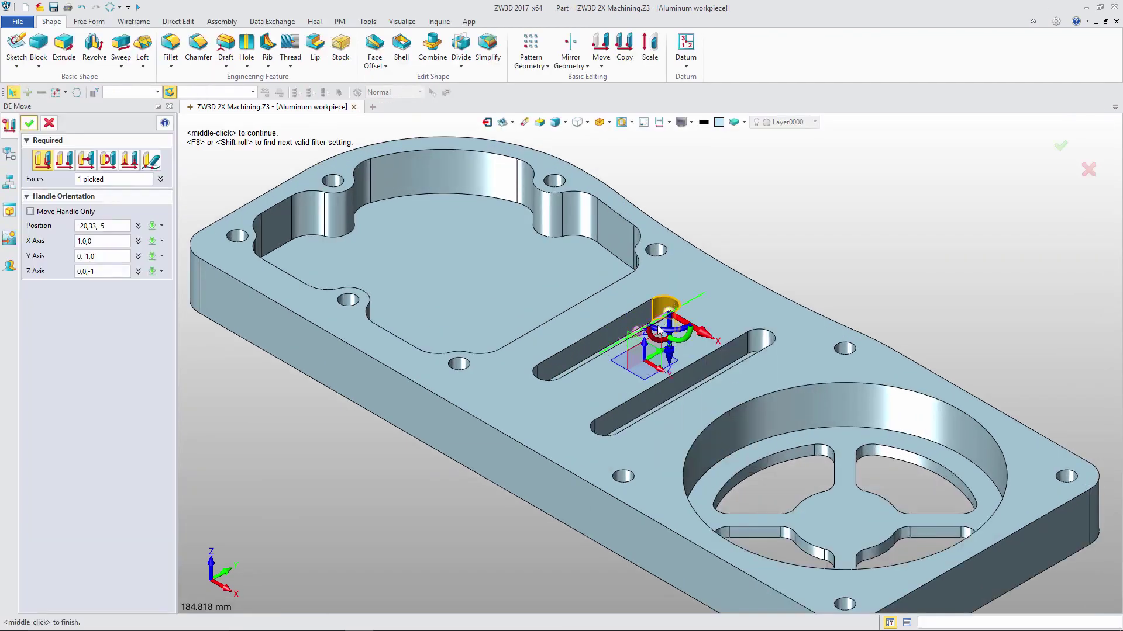
{"action": "left_click_drag", "start_coordinate": [641, 330], "coordinate": [612, 345]}
{"action": "middle_click", "coordinate": [612, 345]}
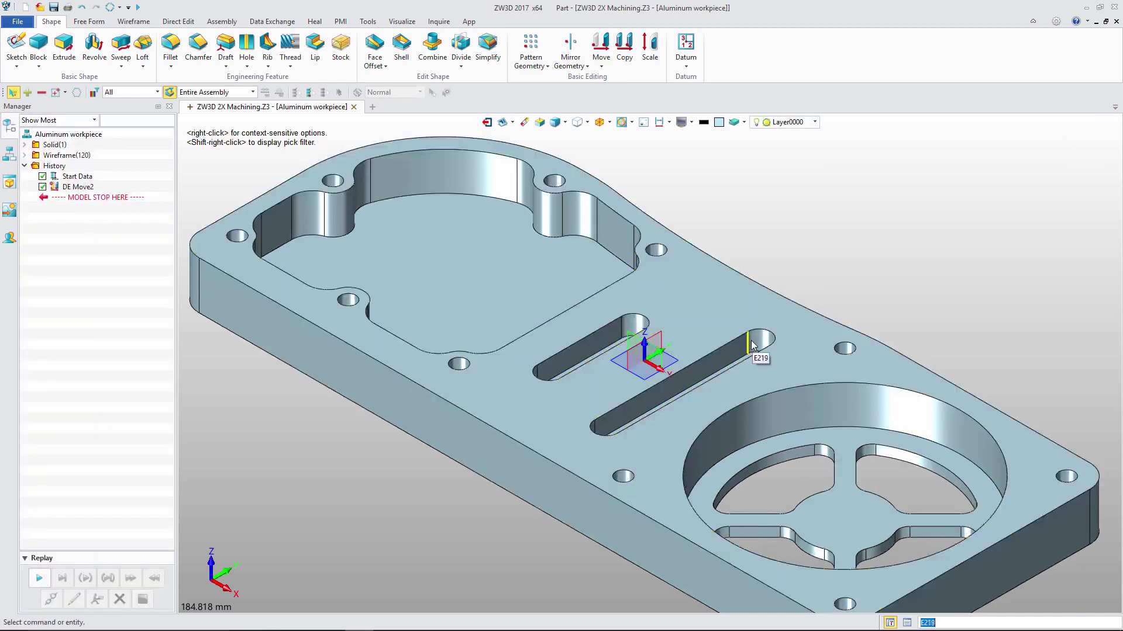
{"action": "right_click", "coordinate": [756, 340]}
{"action": "left_click", "coordinate": [784, 380]}
Step: Shift the lower slot's end face along the slot to finish the move
{"action": "left_click_drag", "start_coordinate": [755, 348], "coordinate": [724, 363]}
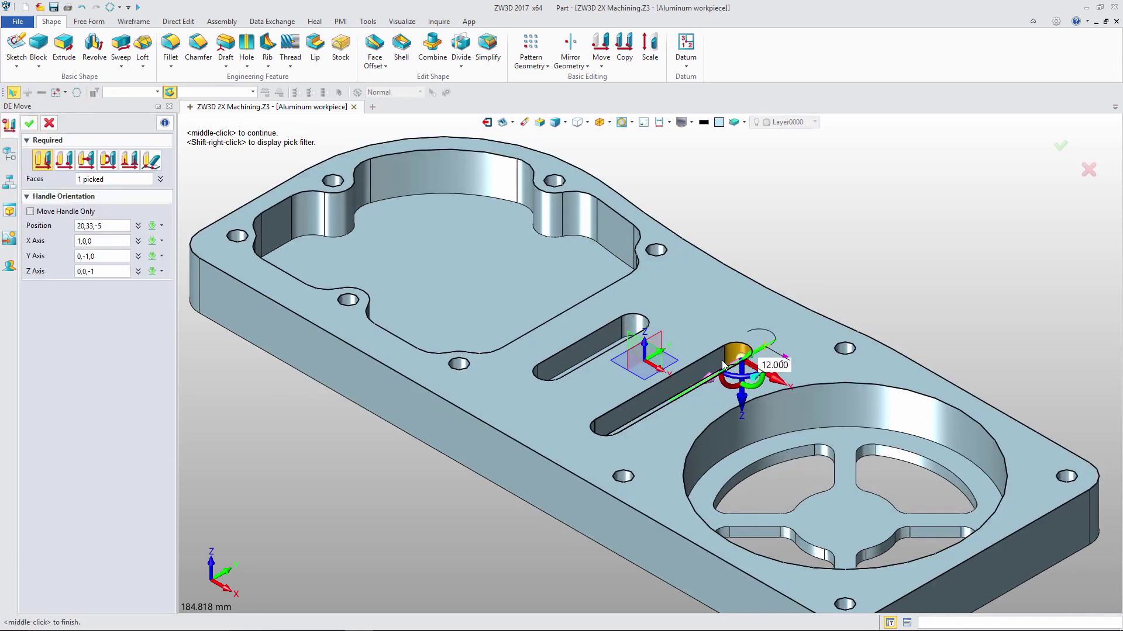
{"action": "middle_click", "coordinate": [710, 332]}
{"action": "left_click", "coordinate": [34, 127]}
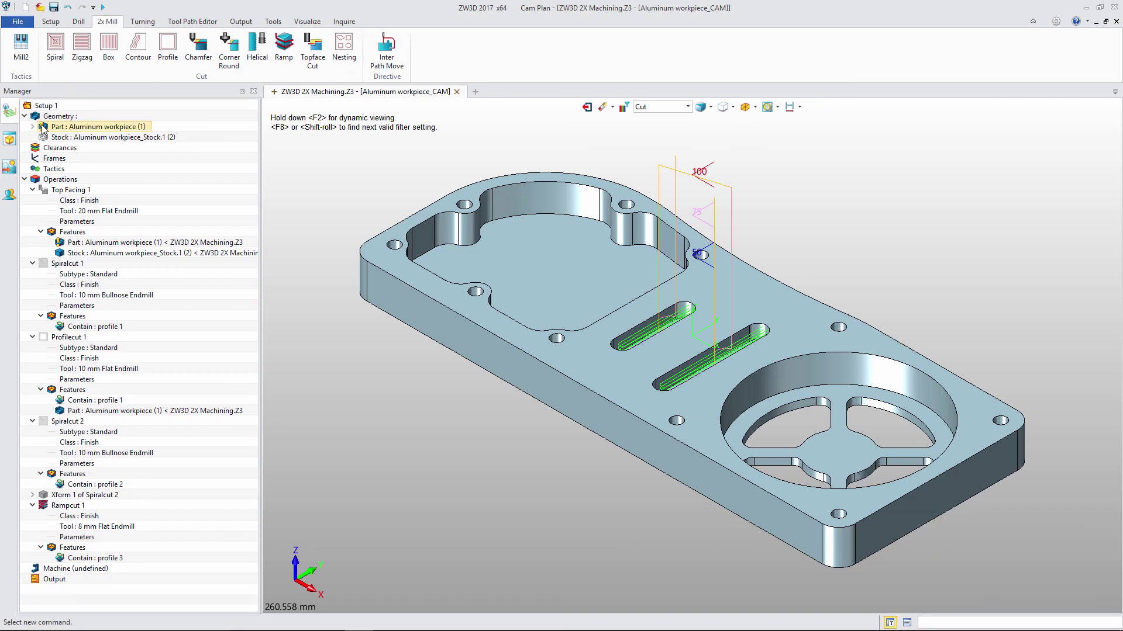
Step: Update the part status and the CAM operations to match the modified workpiece
{"action": "right_click", "coordinate": [44, 126]}
{"action": "left_click", "coordinate": [70, 283]}
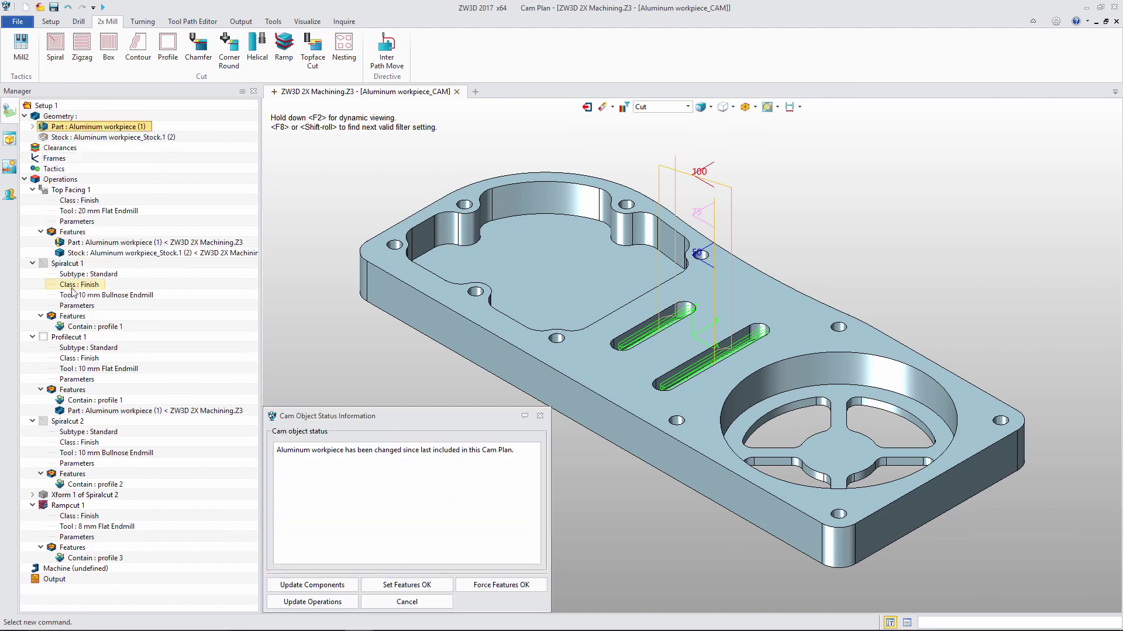
{"action": "left_click", "coordinate": [321, 603]}
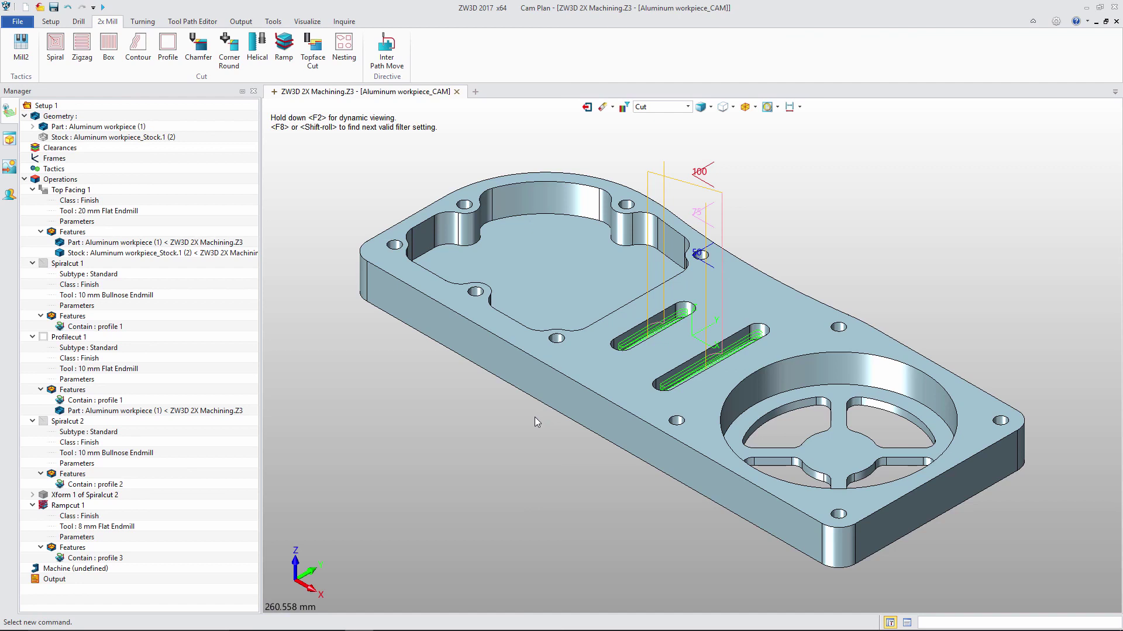
{"action": "left_click", "coordinate": [65, 505]}
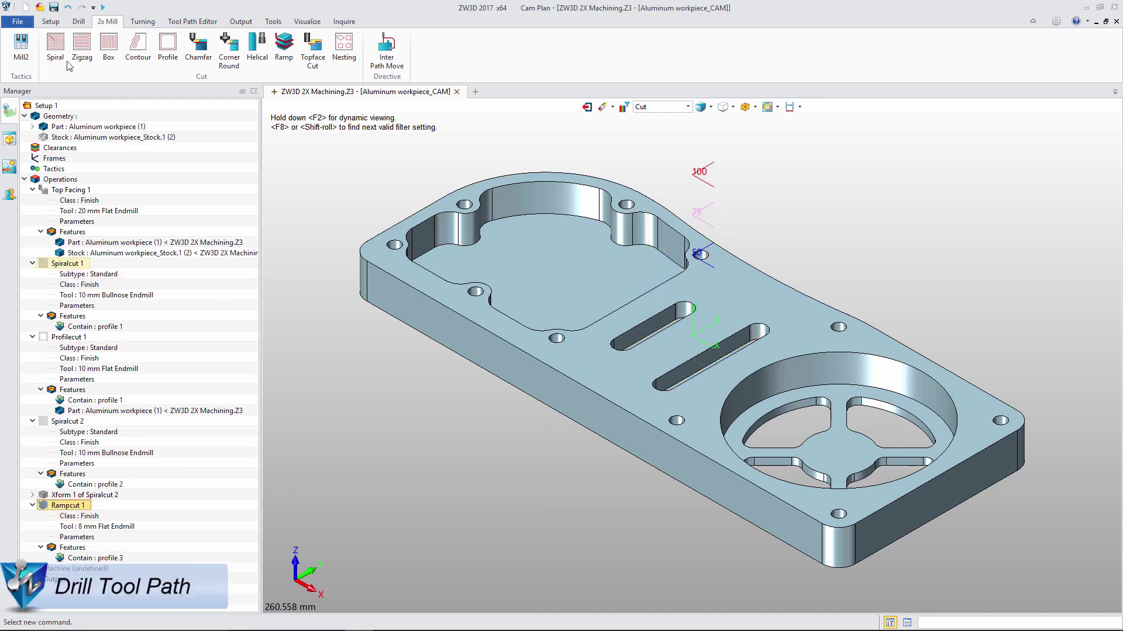
Step: Add a Drill operation on a new hole feature with the D8 drill and calculate it
{"action": "left_click", "coordinate": [76, 23]}
{"action": "left_click", "coordinate": [81, 44]}
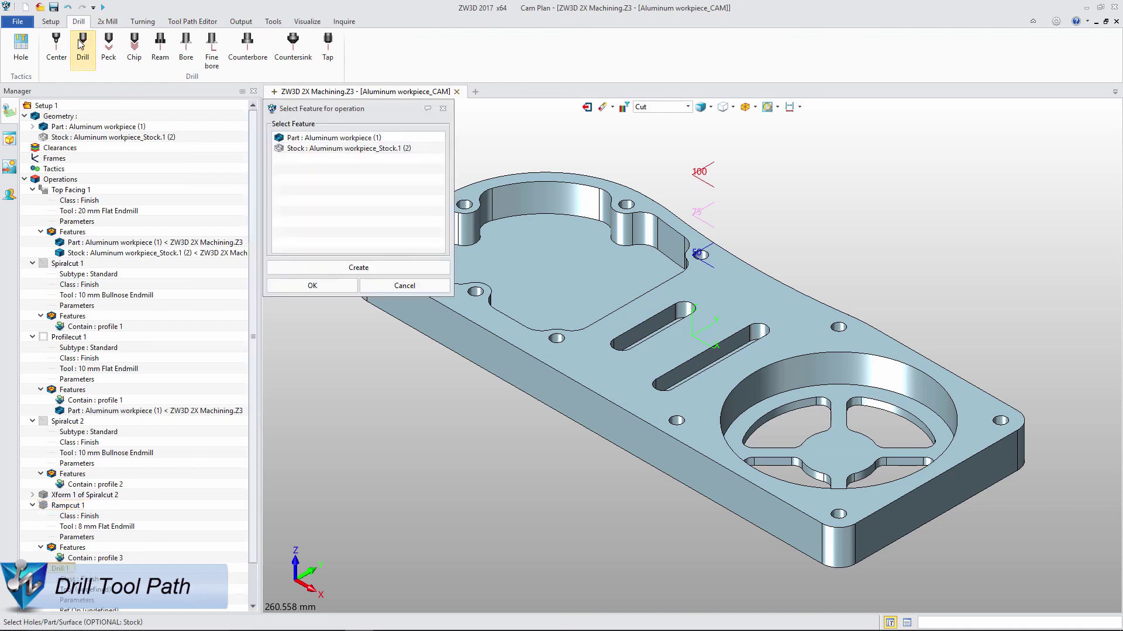
{"action": "left_click", "coordinate": [359, 268]}
{"action": "left_click", "coordinate": [292, 155]}
{"action": "left_click", "coordinate": [313, 284]}
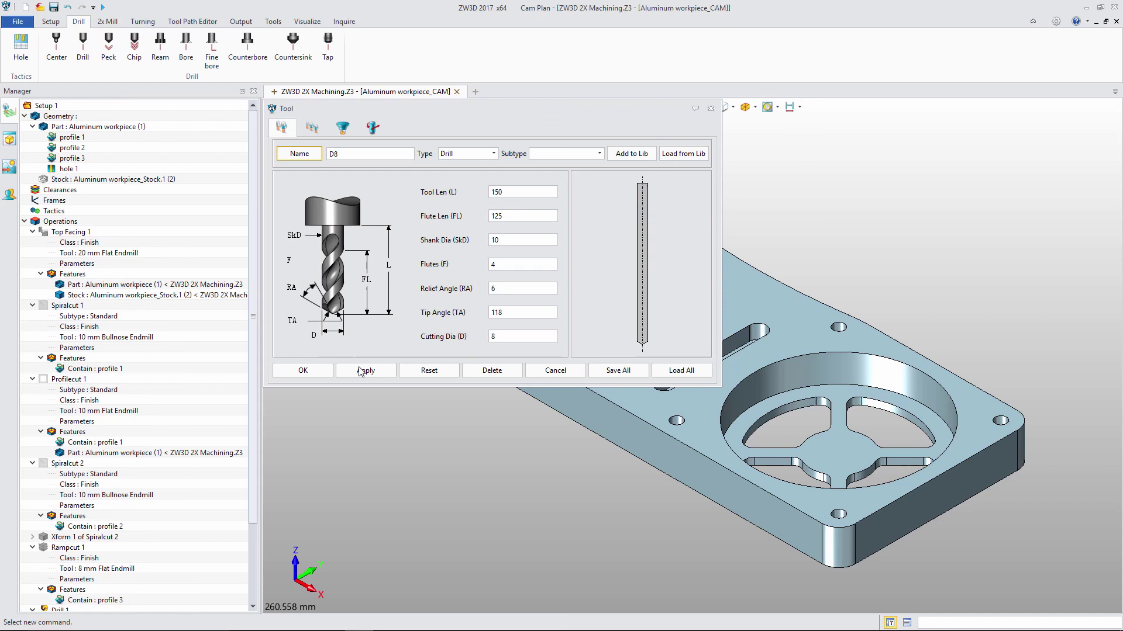
{"action": "left_click", "coordinate": [321, 372]}
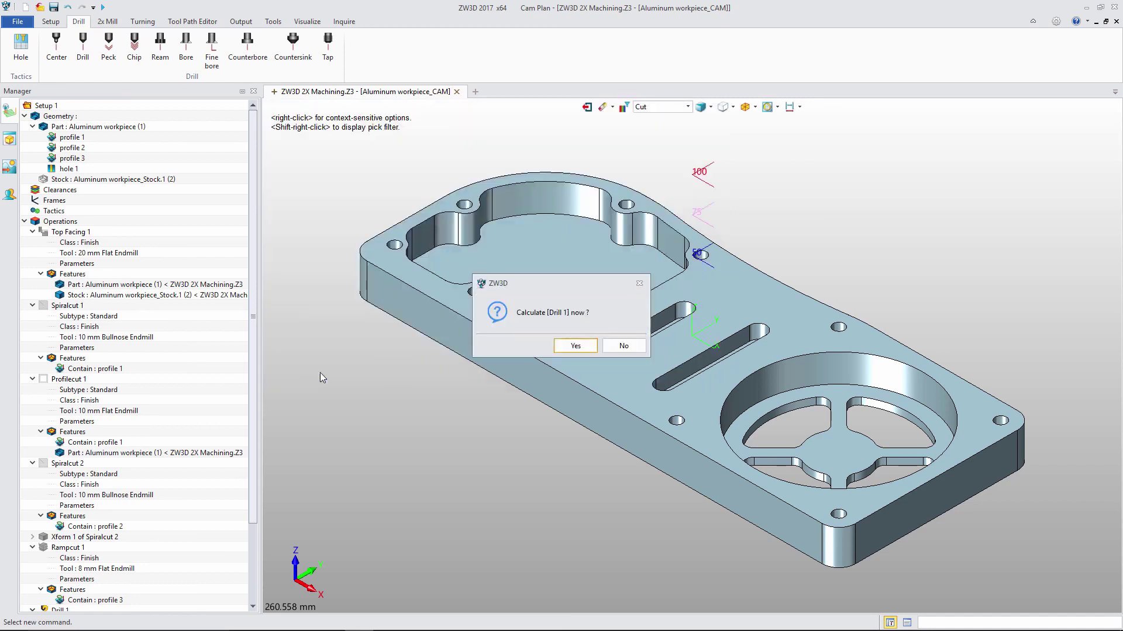
{"action": "left_click", "coordinate": [560, 349]}
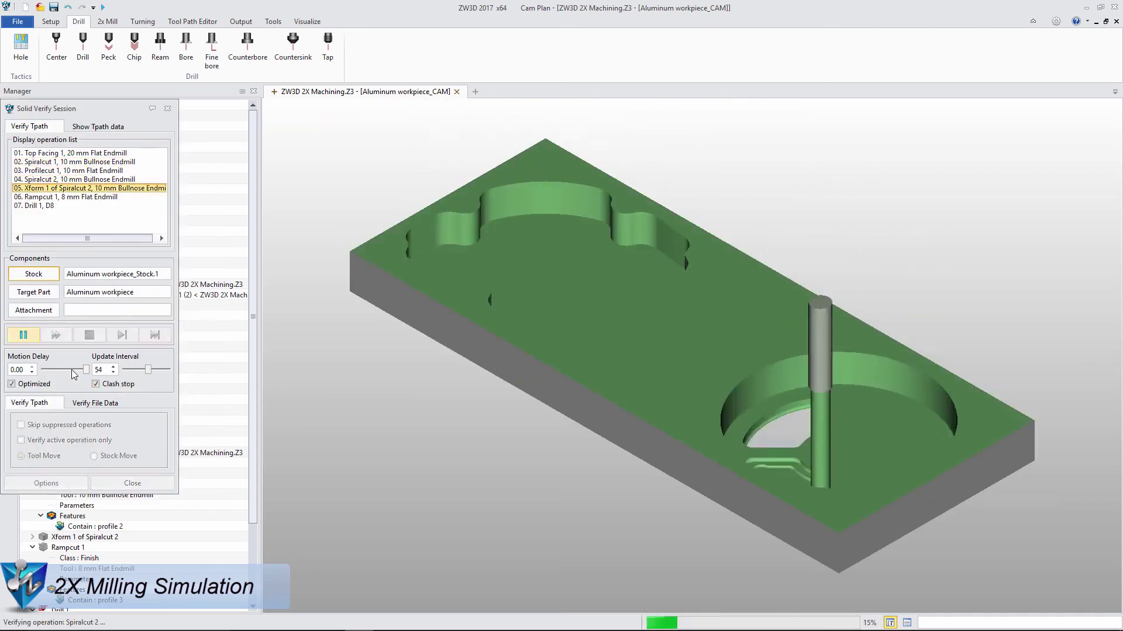
Step: Turn on Visual tolerance analysis in the solid verification options to colour deviations from the target
{"action": "left_click", "coordinate": [58, 484]}
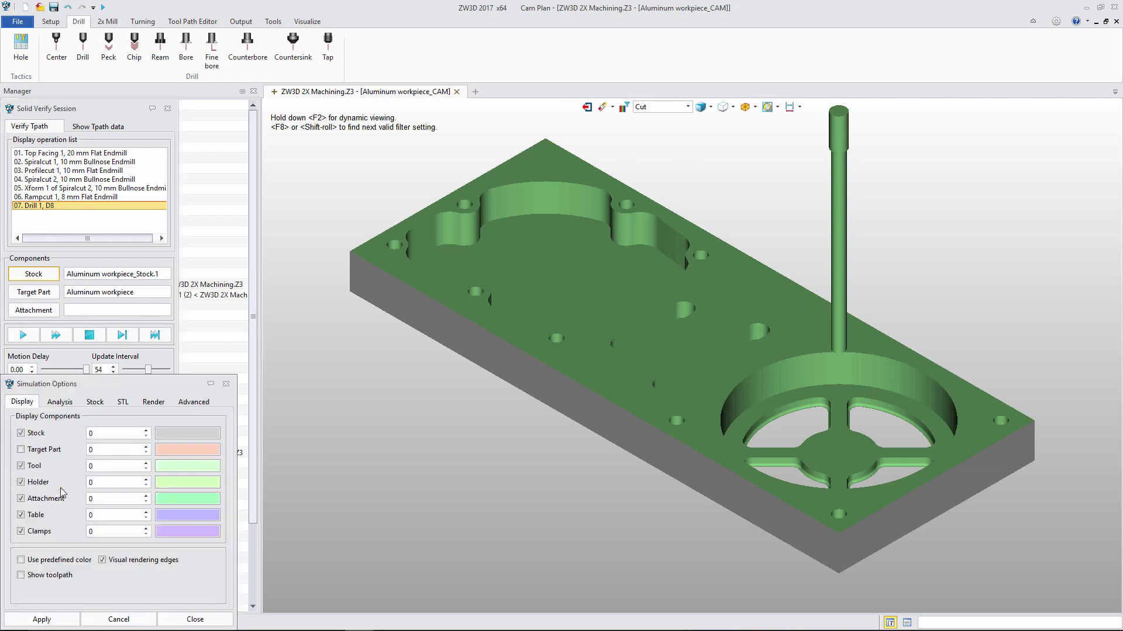
{"action": "left_click", "coordinate": [70, 404]}
{"action": "left_click", "coordinate": [65, 547]}
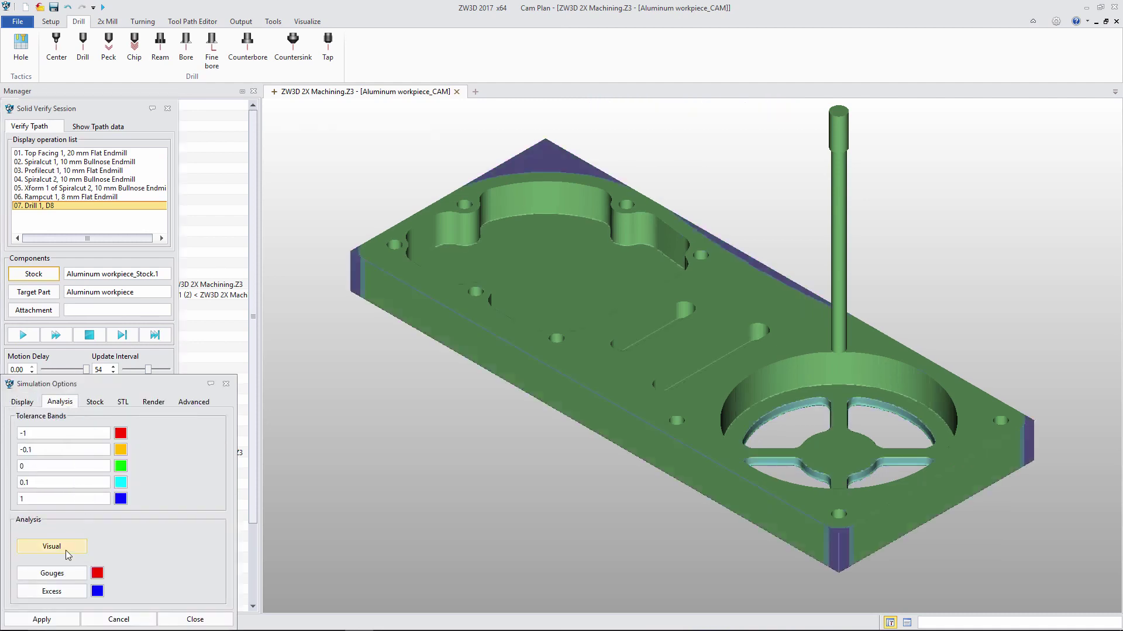
{"action": "left_click", "coordinate": [195, 619]}
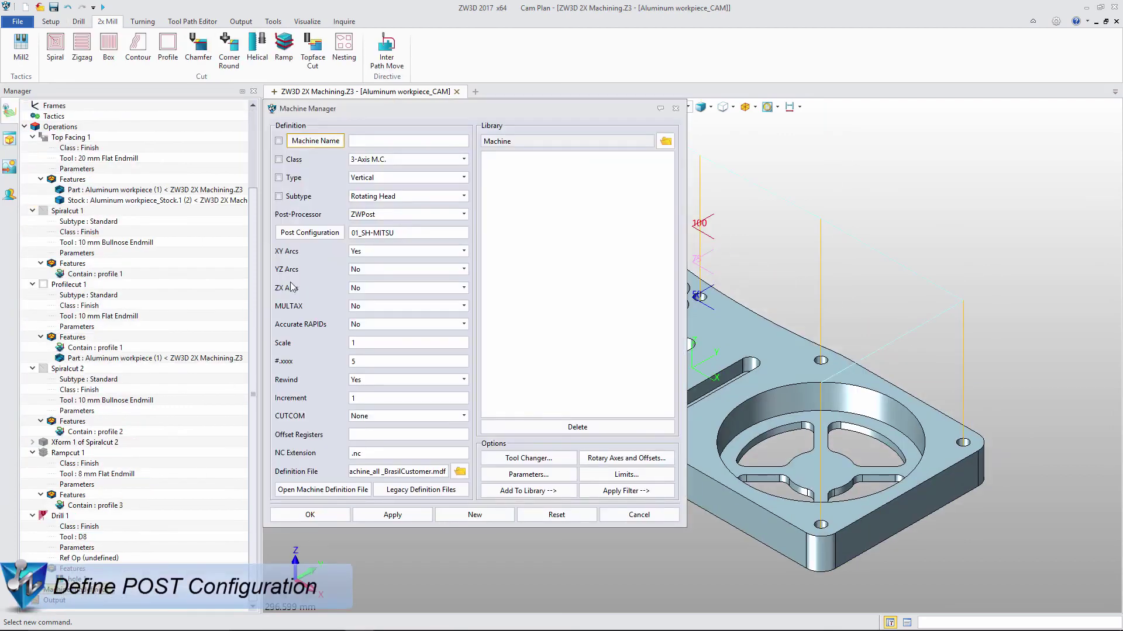
Step: Set FanucBasic as the machine's post configuration with its definition file
{"action": "left_click", "coordinate": [321, 233]}
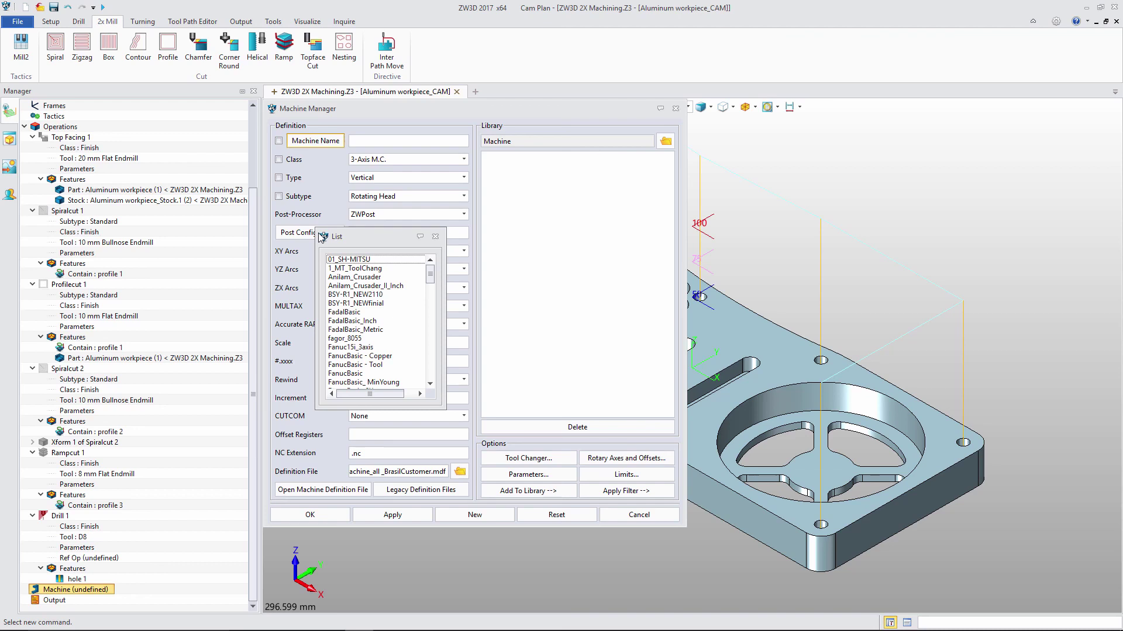
{"action": "scroll", "coordinate": [374, 328], "scroll_direction": "down", "scroll_amount": 1}
{"action": "left_click", "coordinate": [363, 347]}
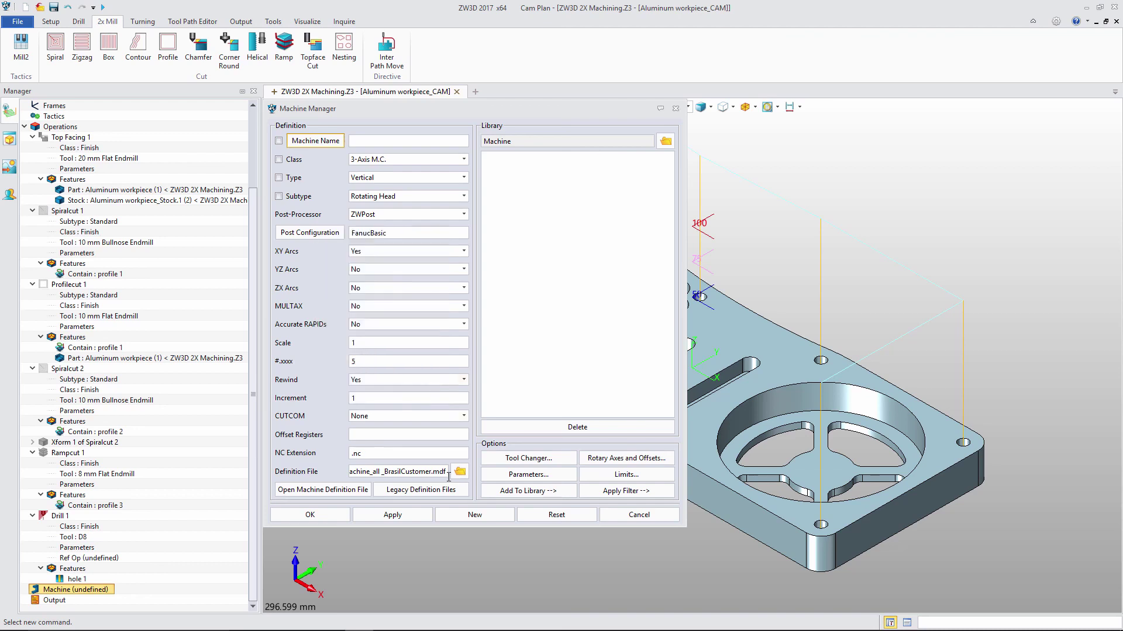
{"action": "left_click", "coordinate": [460, 471]}
{"action": "double_click", "coordinate": [518, 498]}
{"action": "left_click", "coordinate": [320, 518]}
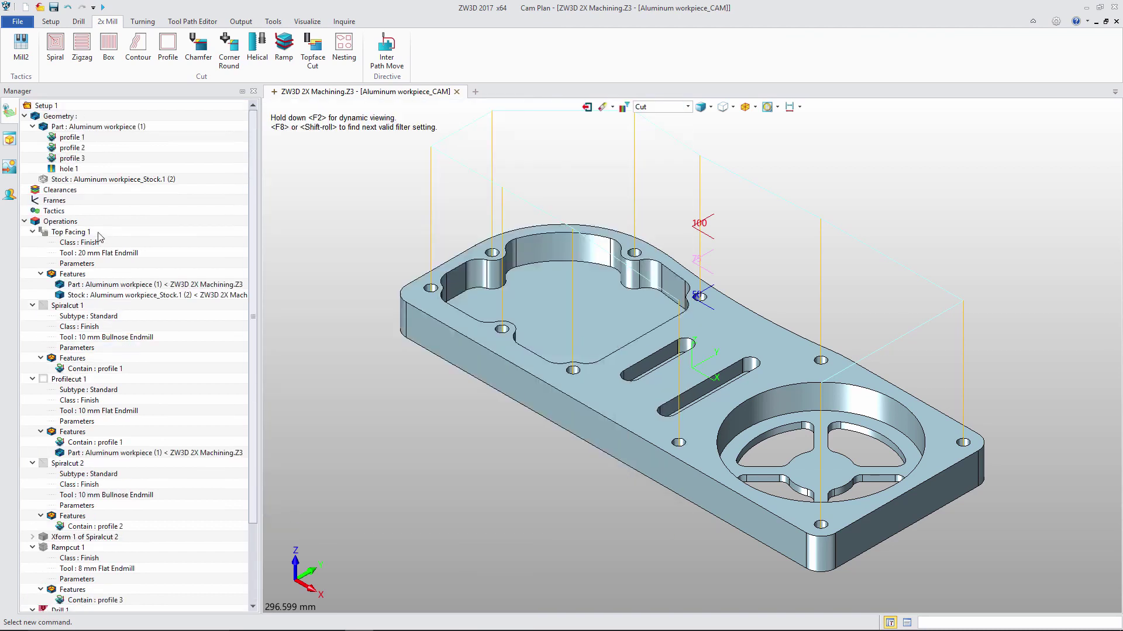
Step: Generate the NC code file for the plate's operations and close the code viewer
{"action": "right_click", "coordinate": [64, 221]}
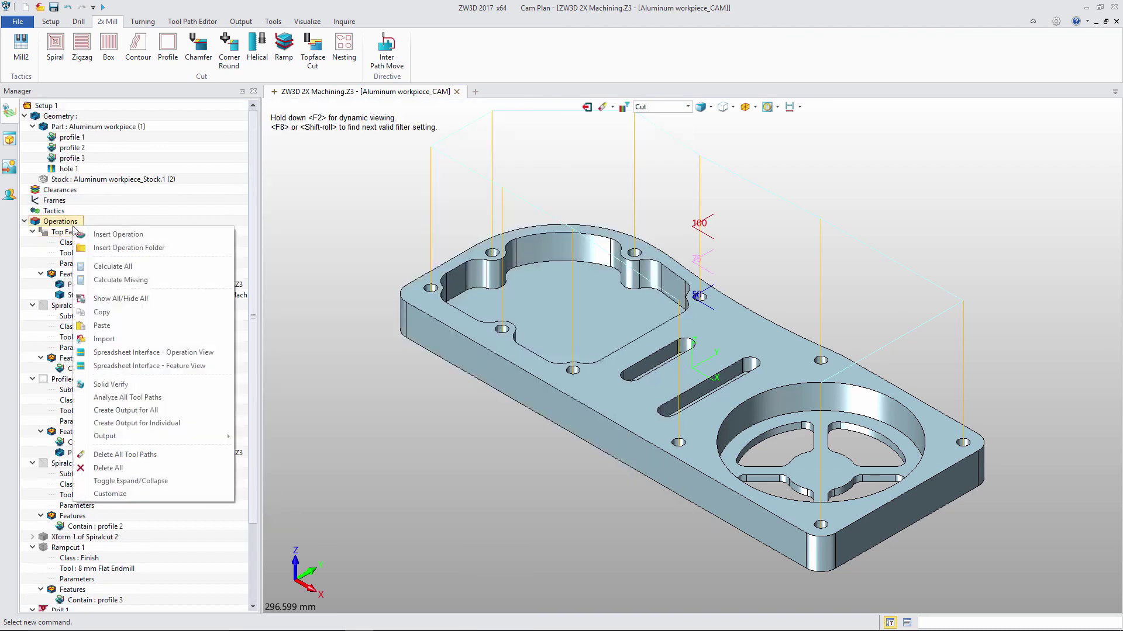
{"action": "left_click", "coordinate": [124, 423]}
{"action": "scroll", "coordinate": [127, 433], "scroll_direction": "down", "scroll_amount": 1}
{"action": "right_click", "coordinate": [56, 601]}
{"action": "left_click", "coordinate": [88, 558]}
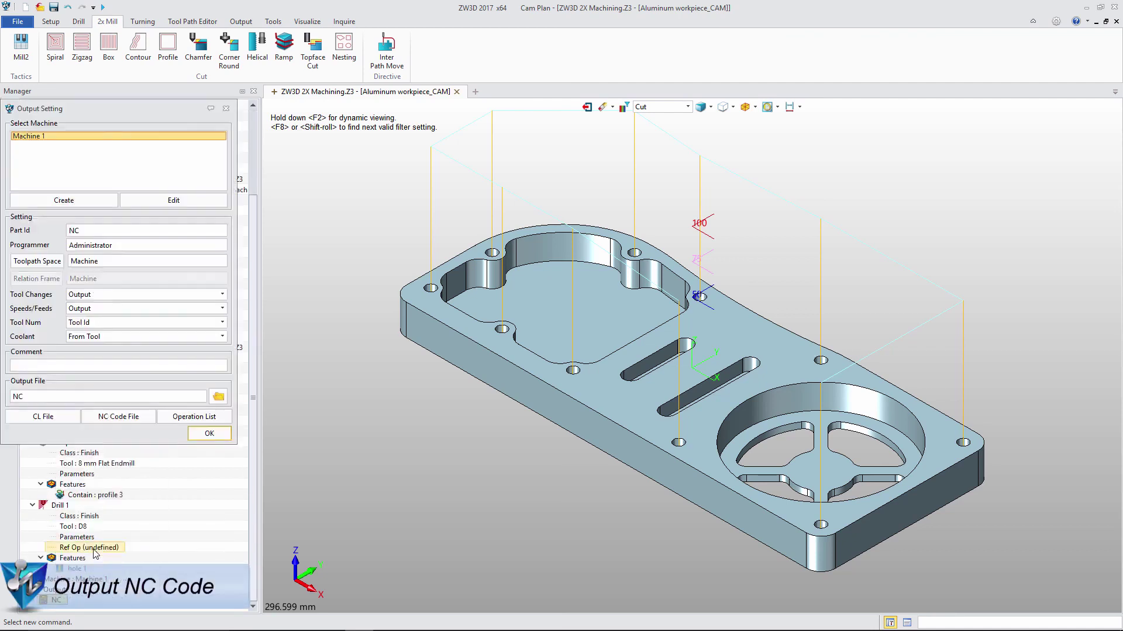
{"action": "left_click", "coordinate": [87, 420]}
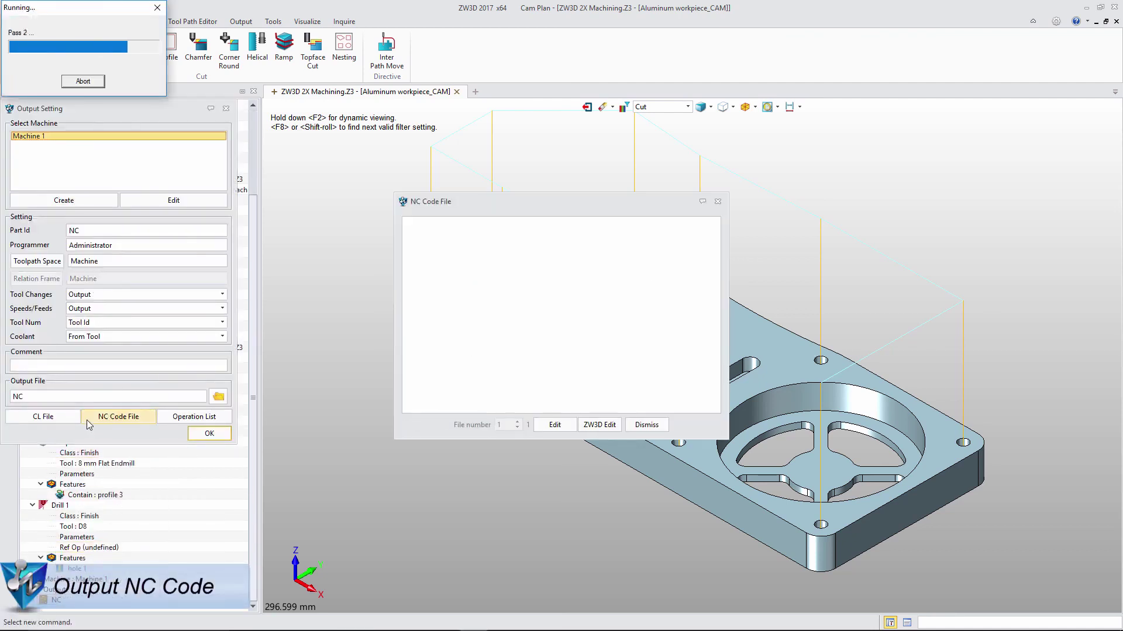
{"action": "left_click", "coordinate": [172, 419]}
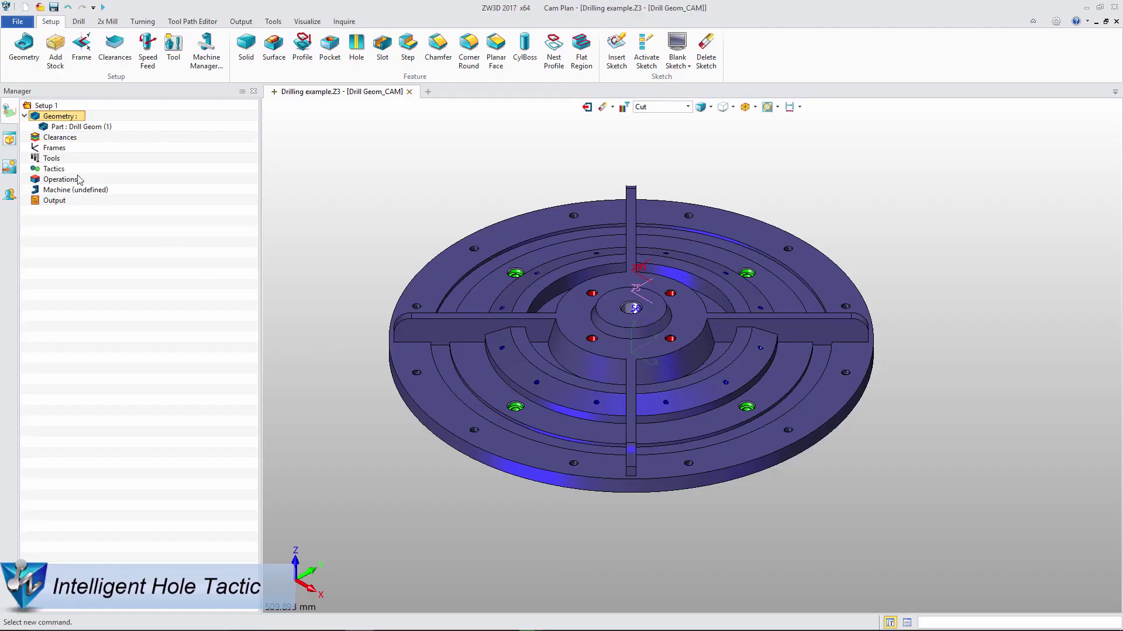
Step: Insert Hole Tactic 1 using the Drill Geom part as its feature
{"action": "right_click", "coordinate": [55, 169]}
{"action": "left_click", "coordinate": [82, 174]}
{"action": "double_click", "coordinate": [91, 191]}
{"action": "left_click", "coordinate": [310, 137]}
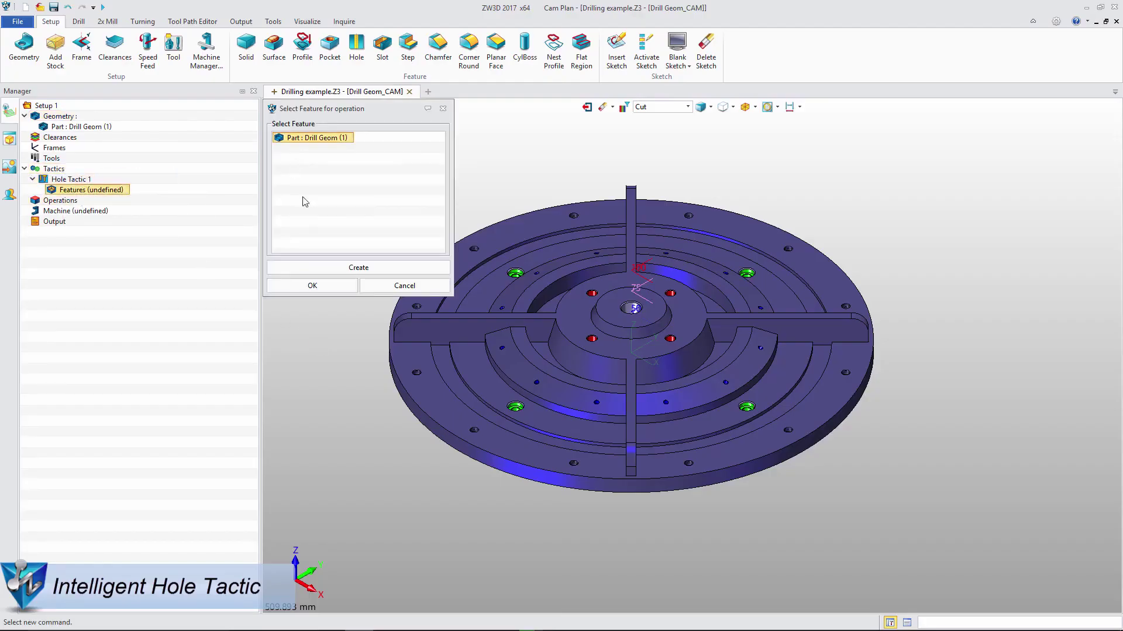
{"action": "left_click", "coordinate": [304, 286]}
Step: Create and calculate Hole Tactic 1's operations and expand the generated list
{"action": "right_click", "coordinate": [77, 180]}
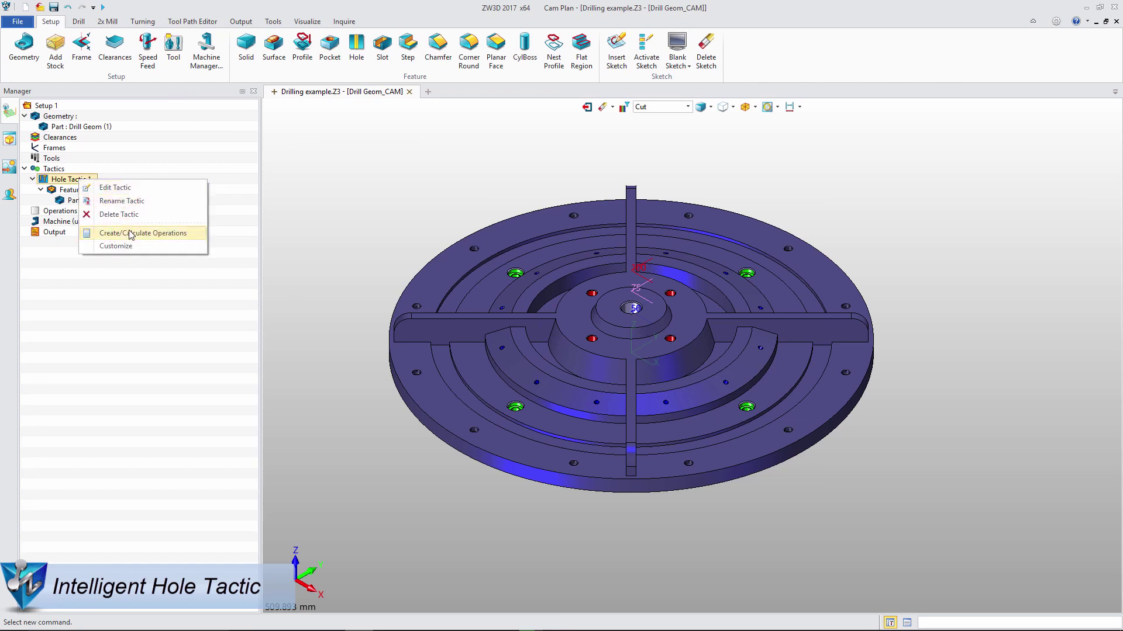
{"action": "left_click", "coordinate": [129, 234]}
{"action": "left_click", "coordinate": [25, 211]}
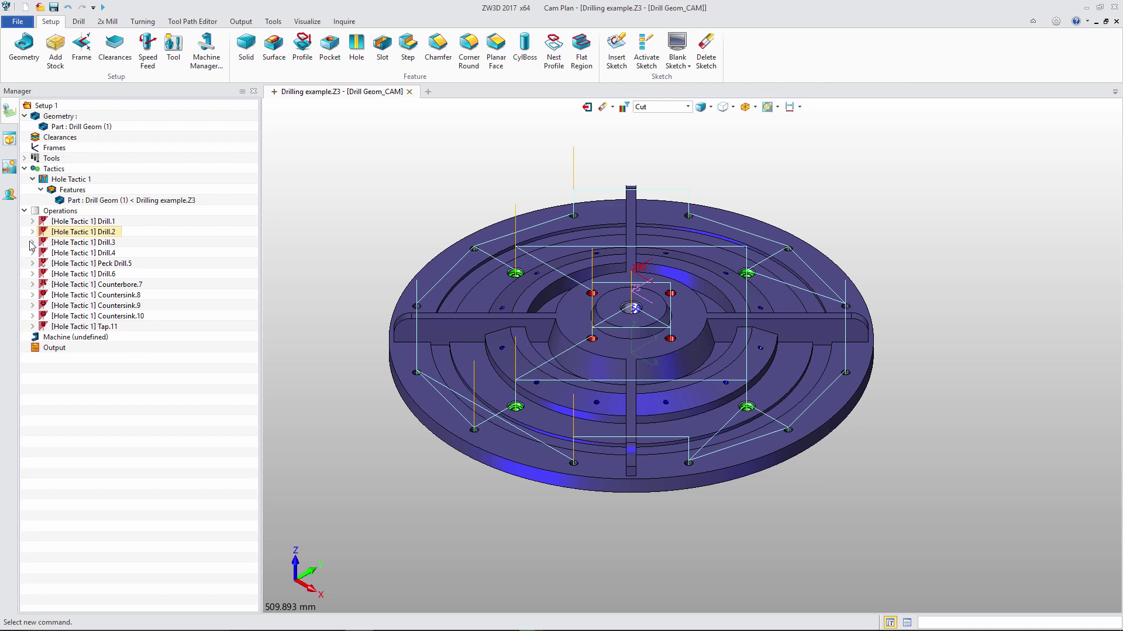
Step: Verify the Peck Drill.5 toolpath and play its drilling motion forward
{"action": "right_click", "coordinate": [45, 263]}
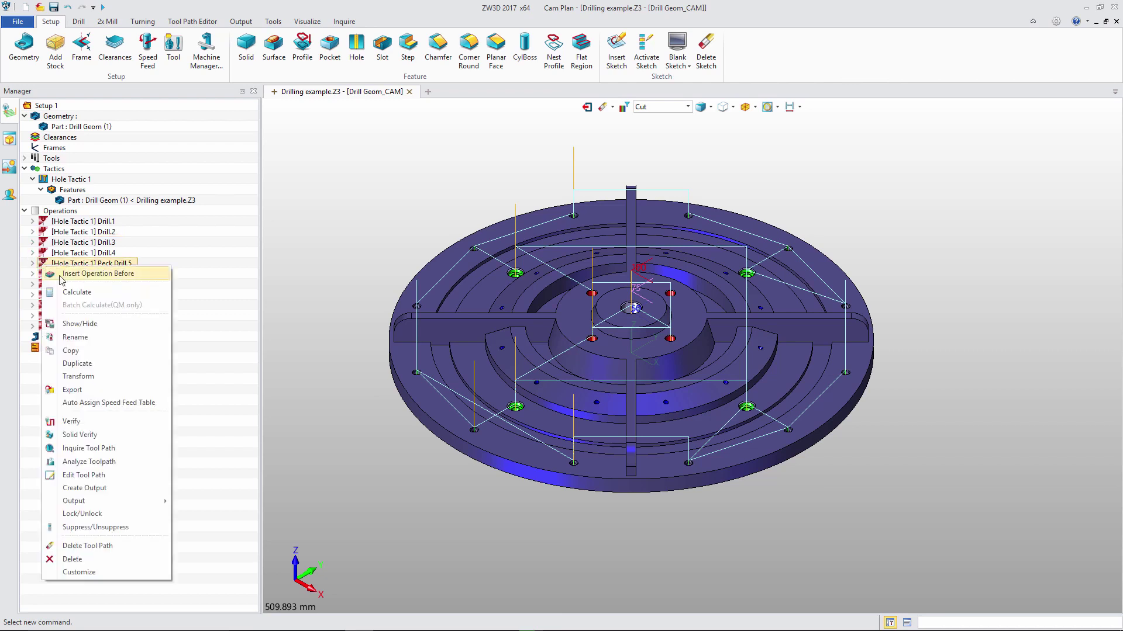
{"action": "left_click", "coordinate": [100, 423]}
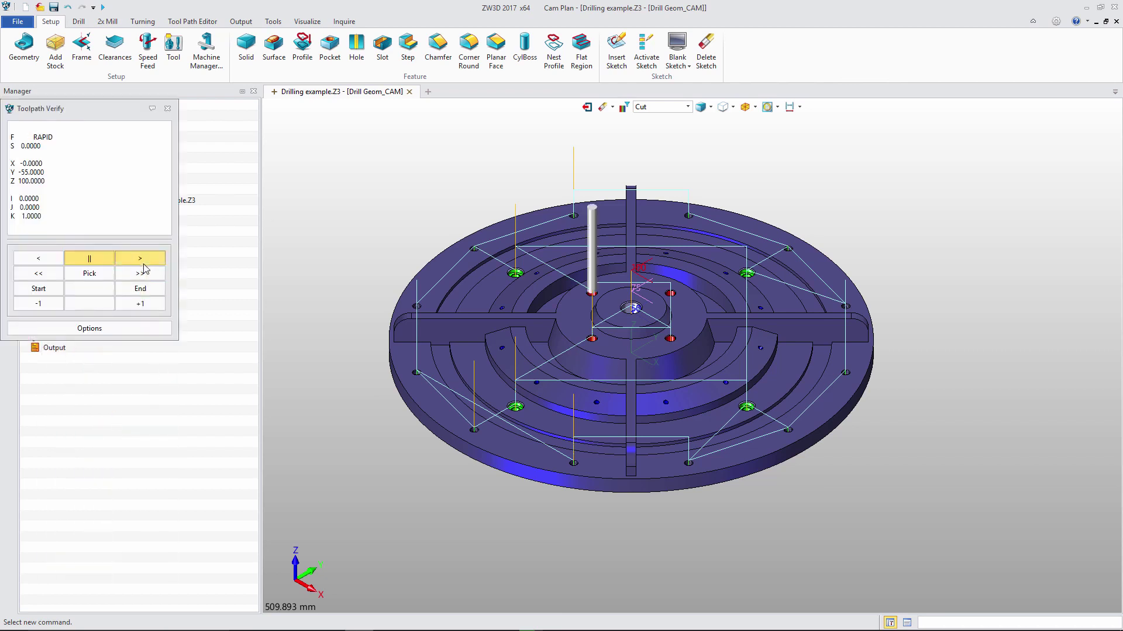
{"action": "left_click", "coordinate": [143, 264]}
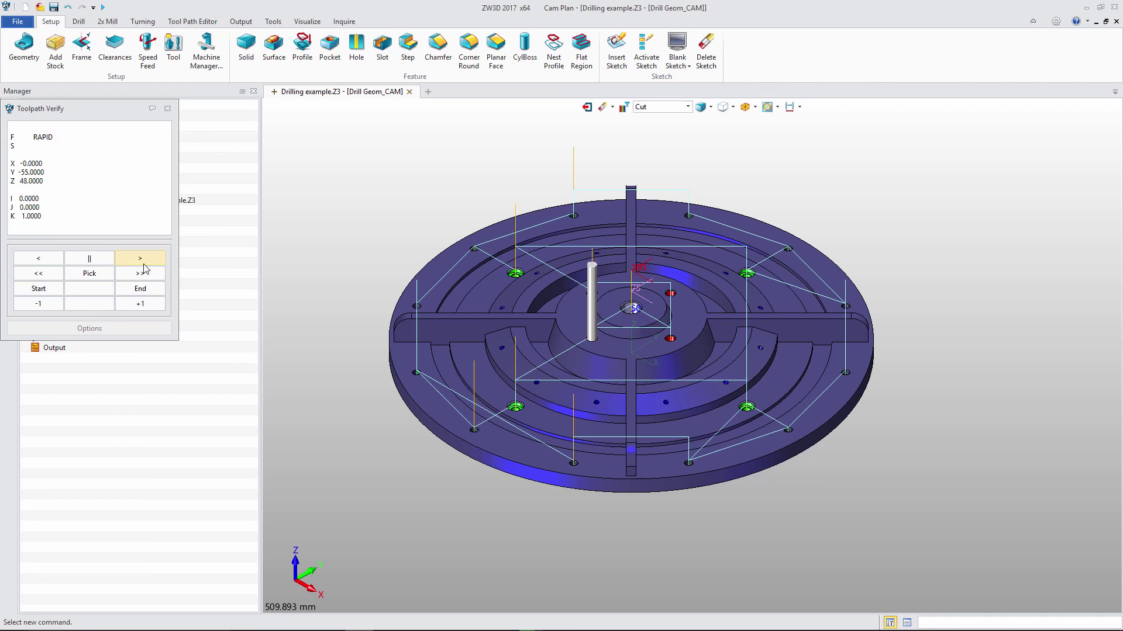